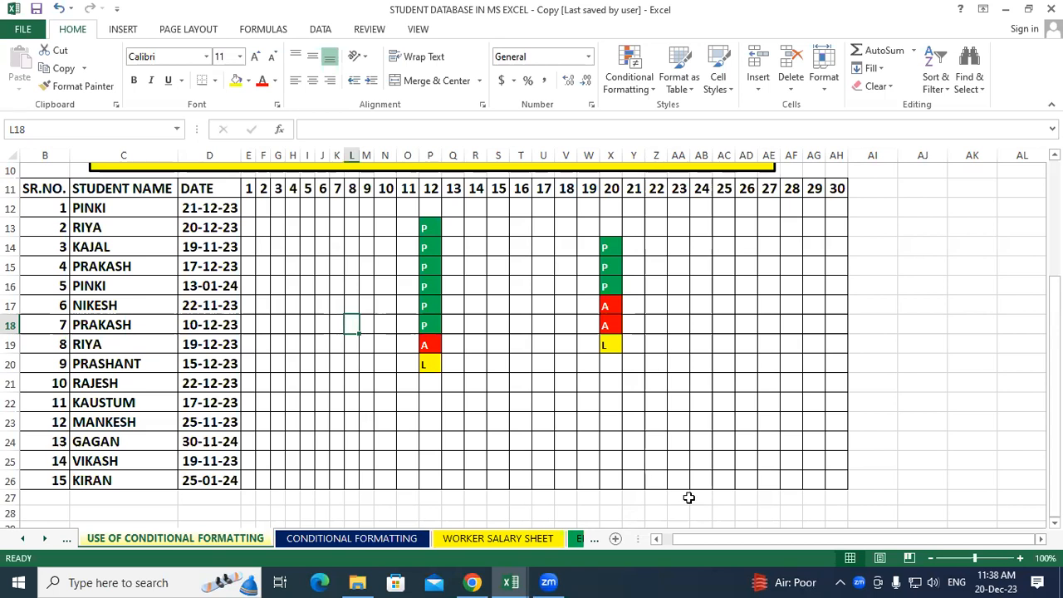
- Examine the student attendance table and its title banner on the USE OF CONDITIONAL FORMATTING sheet
drag(906, 540, 875, 541)
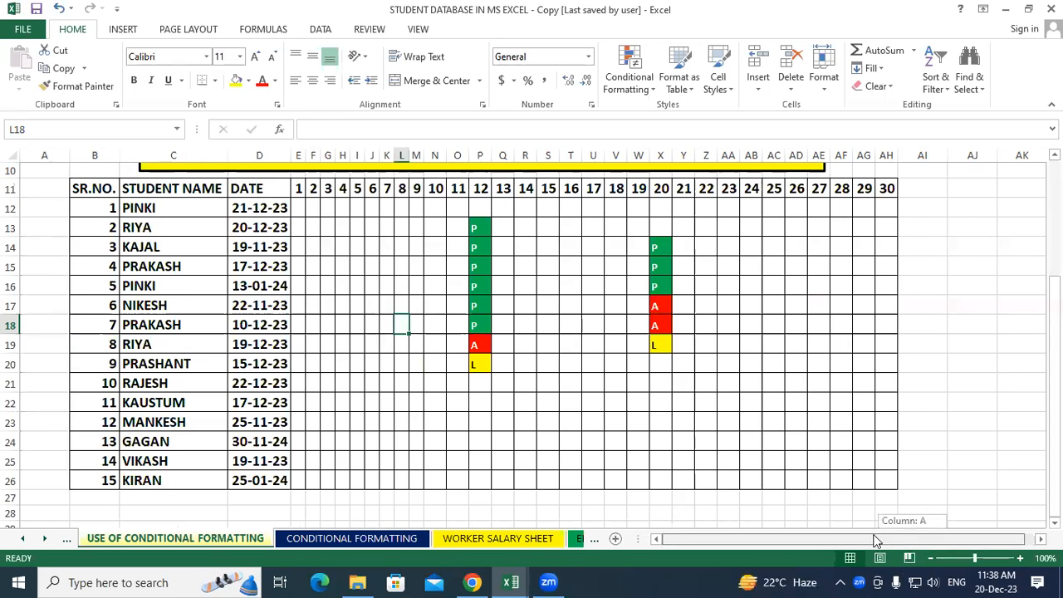
click(666, 437)
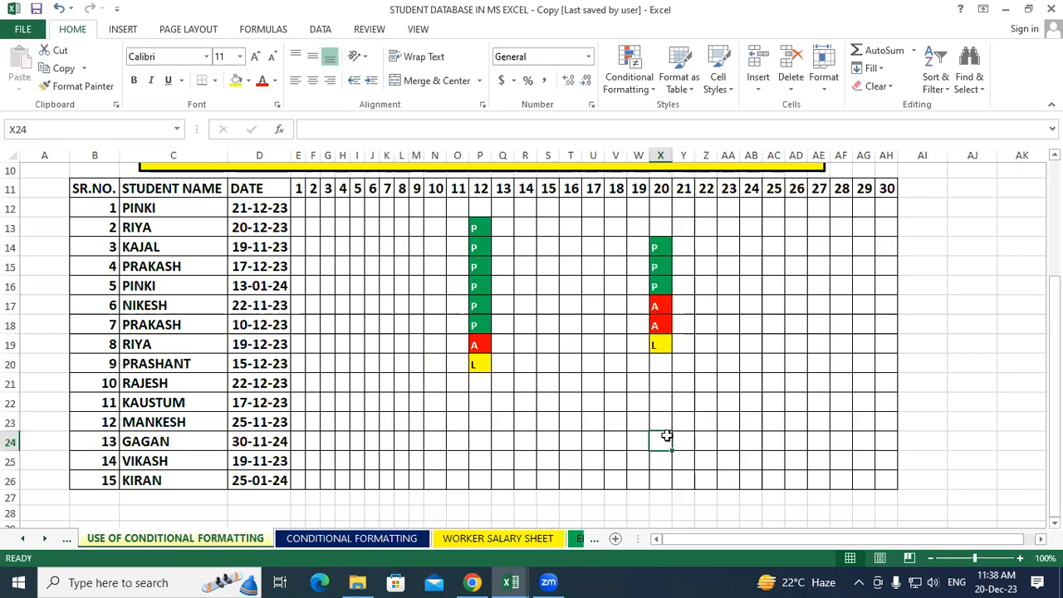
click(184, 208)
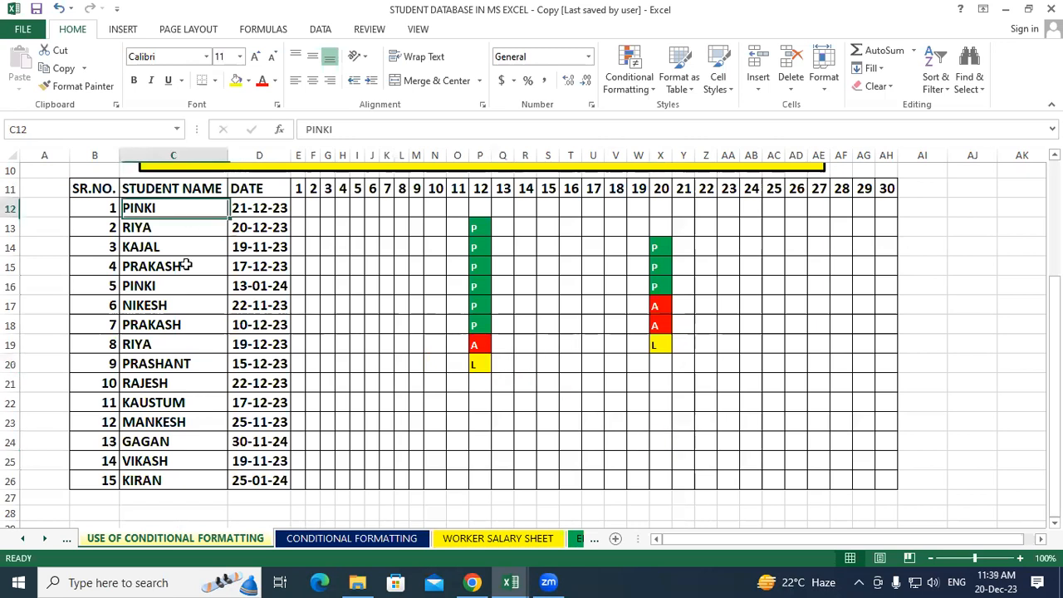
drag(186, 236, 179, 320)
click(1054, 155)
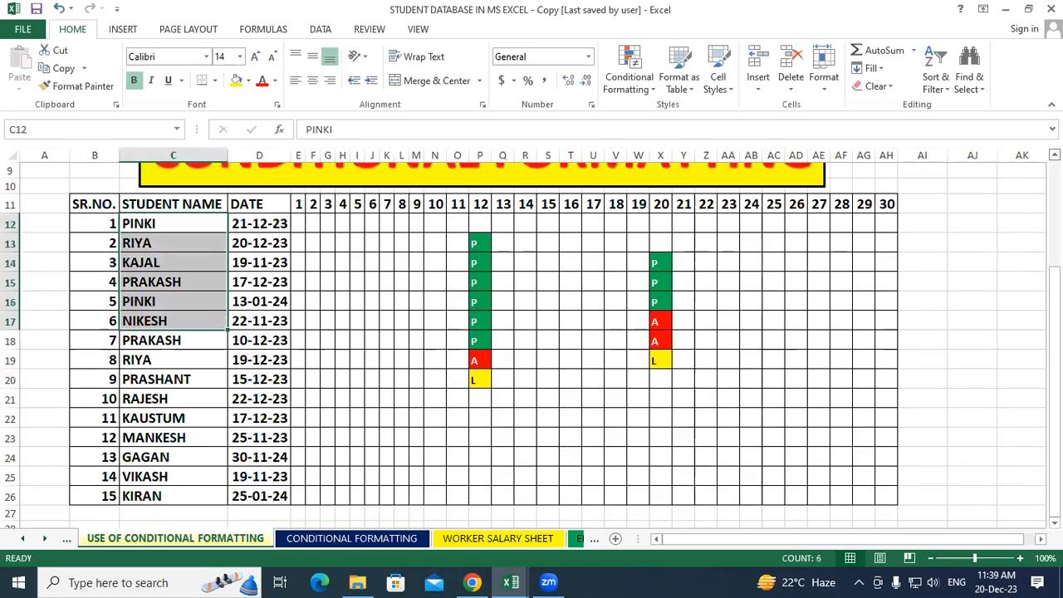
scroll(966, 194, up, 2)
click(802, 437)
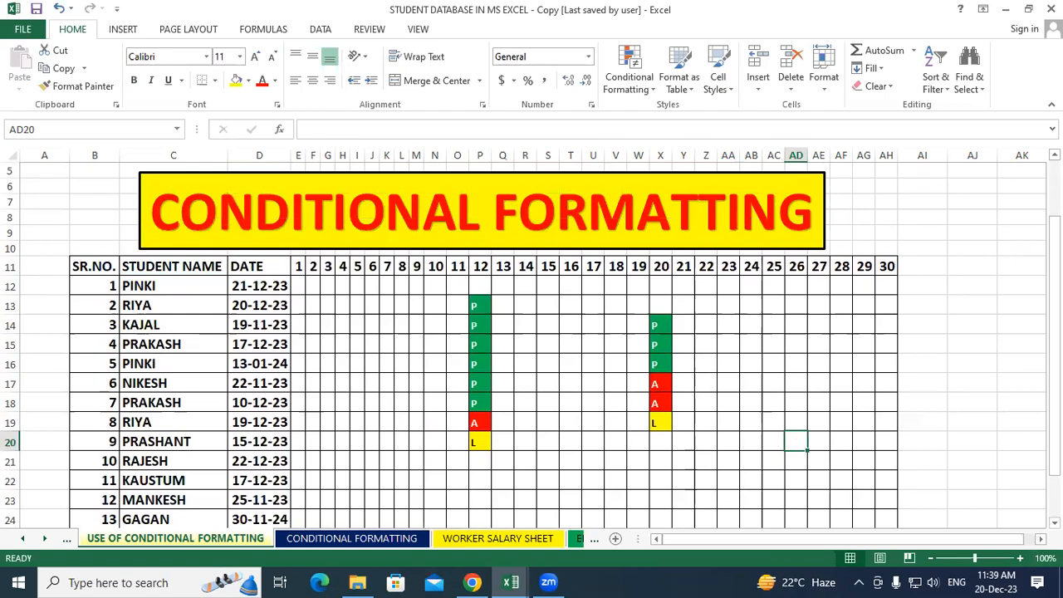
scroll(802, 437, down, 2)
scroll(802, 437, down, 2)
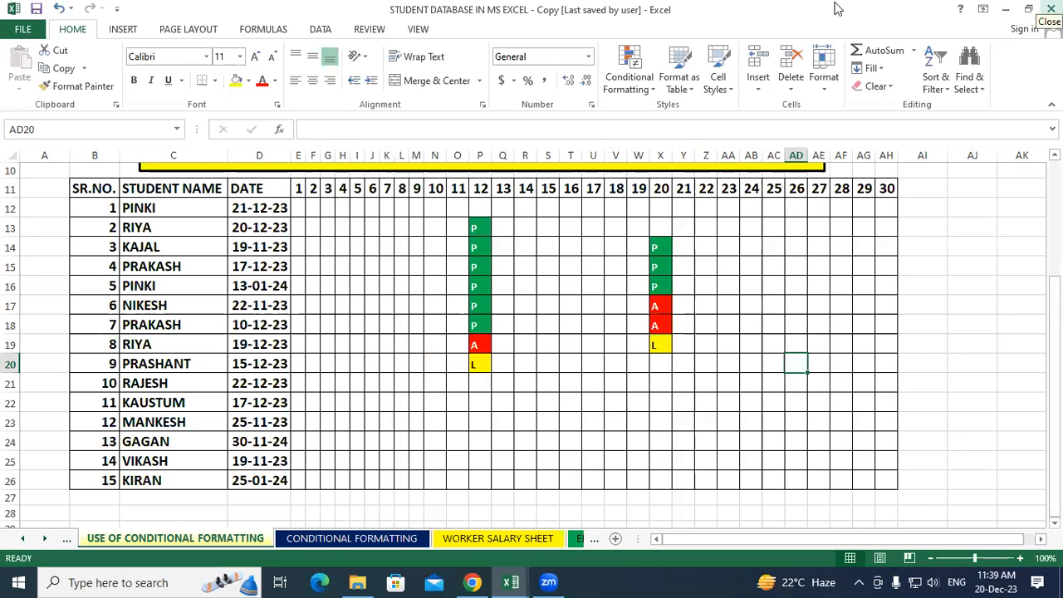
- Start an A Date Occurring highlight rule for the DATE column, D11:D26, keeping the dates in view
click(279, 188)
drag(279, 208, 279, 482)
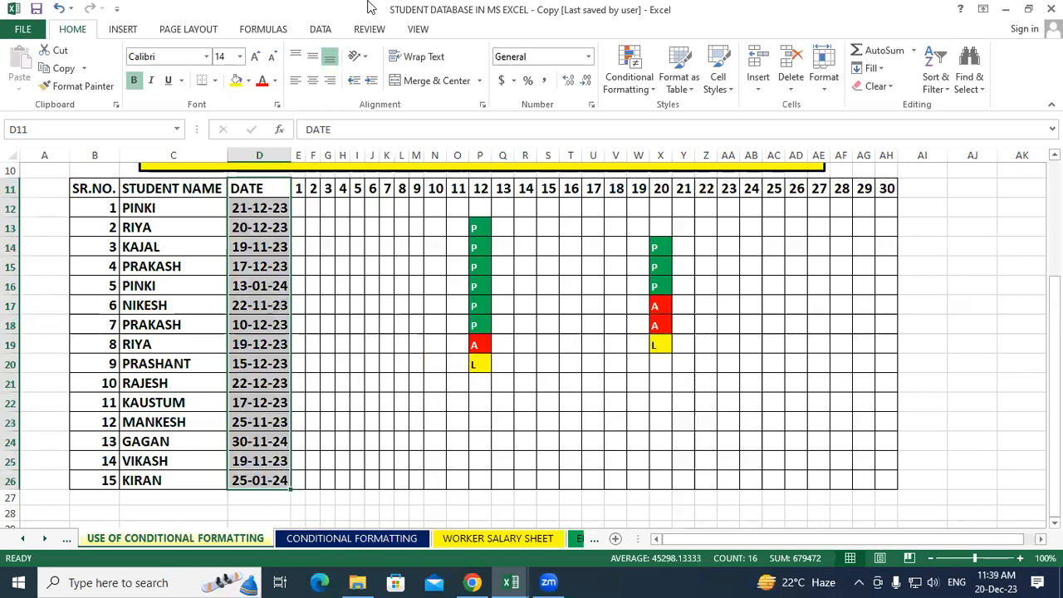
click(640, 78)
mouse_move(664, 114)
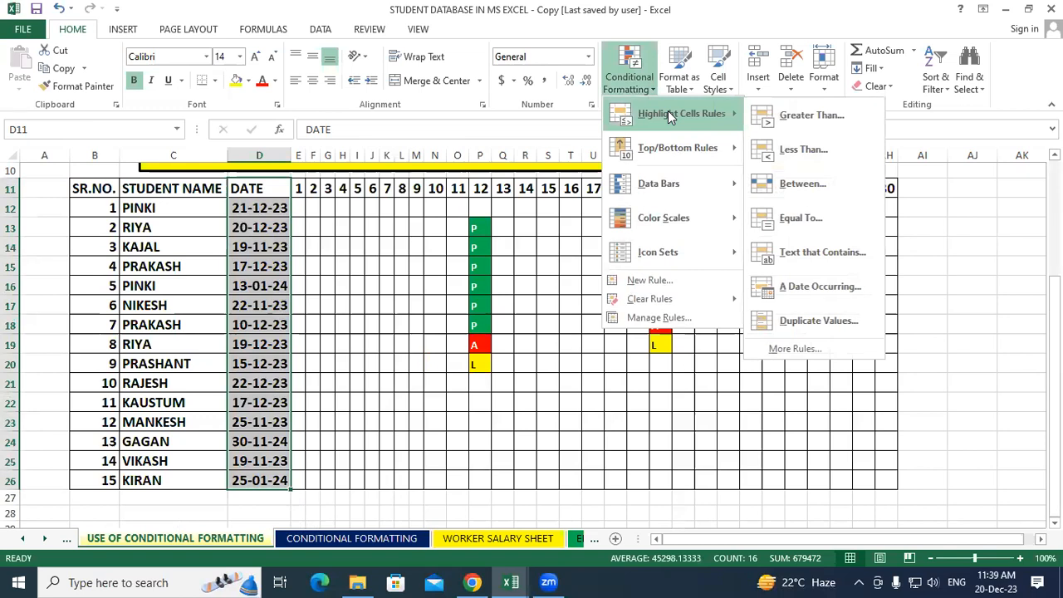
click(805, 282)
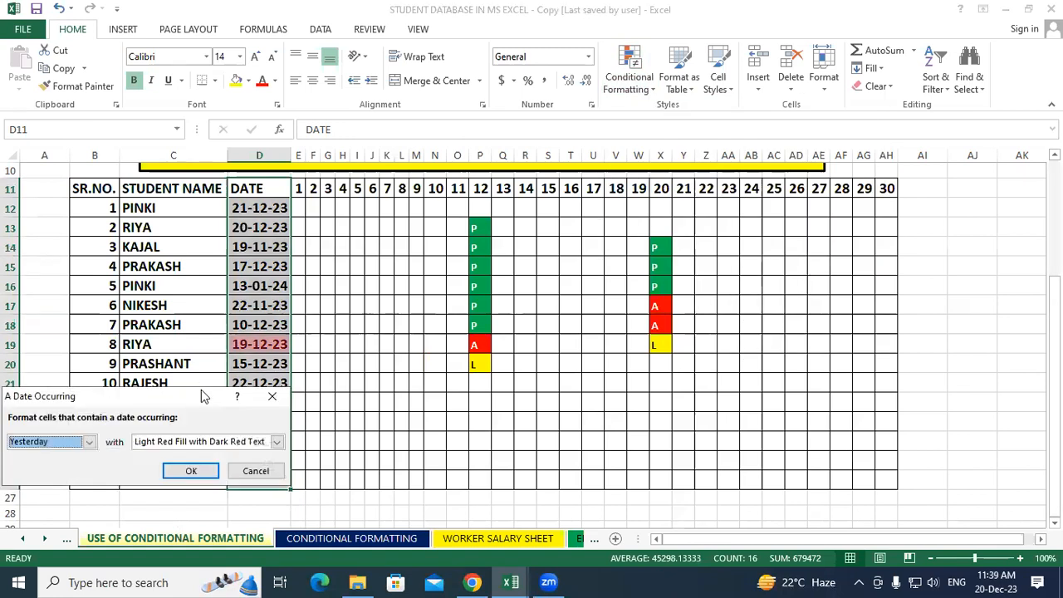
drag(203, 396, 592, 272)
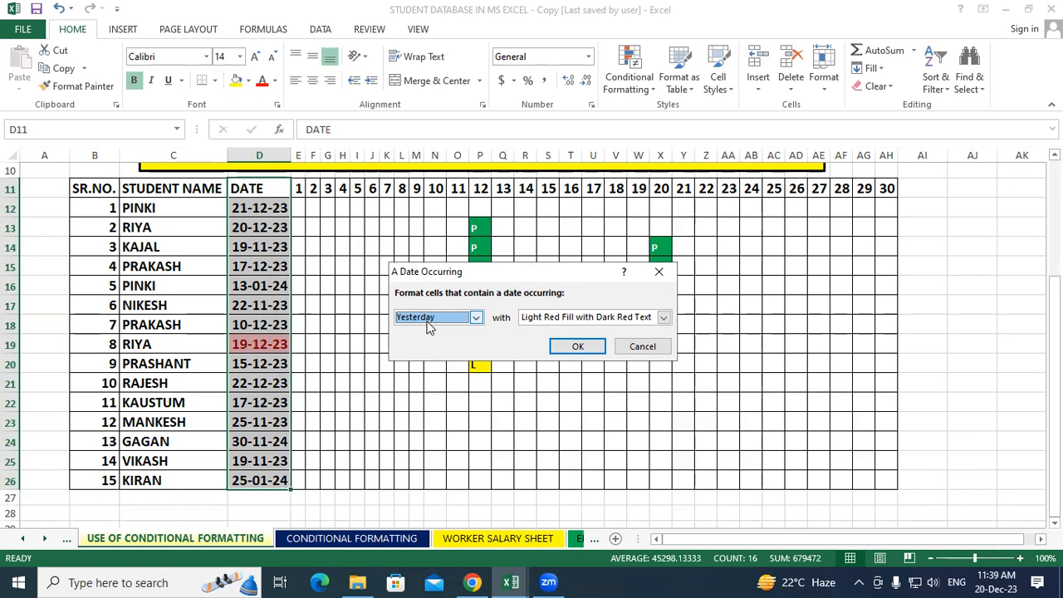
- Preview the date highlight rule with the periods Today, Tomorrow and Yesterday
click(477, 319)
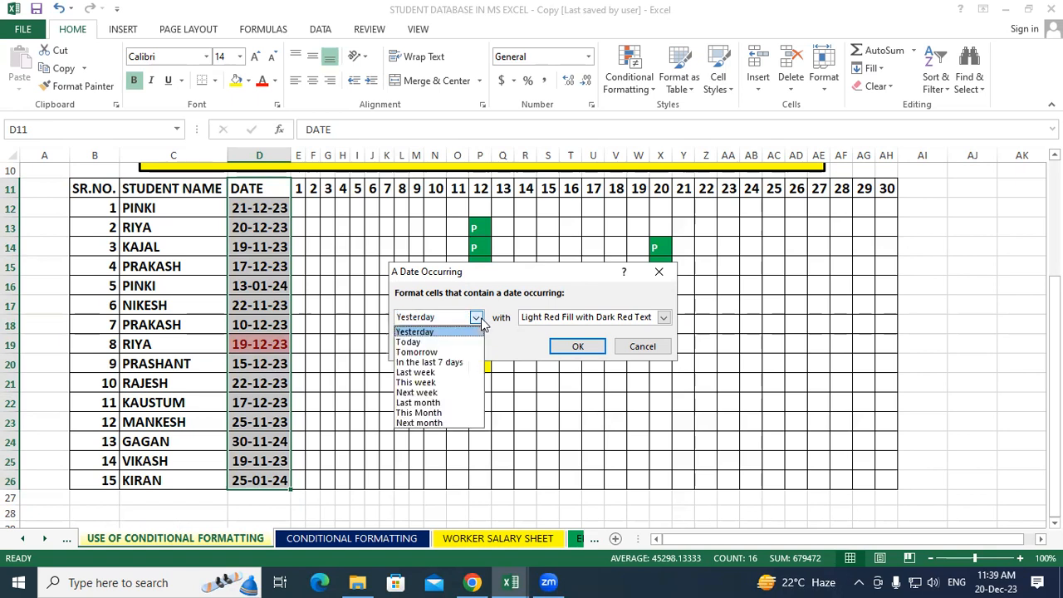
click(447, 342)
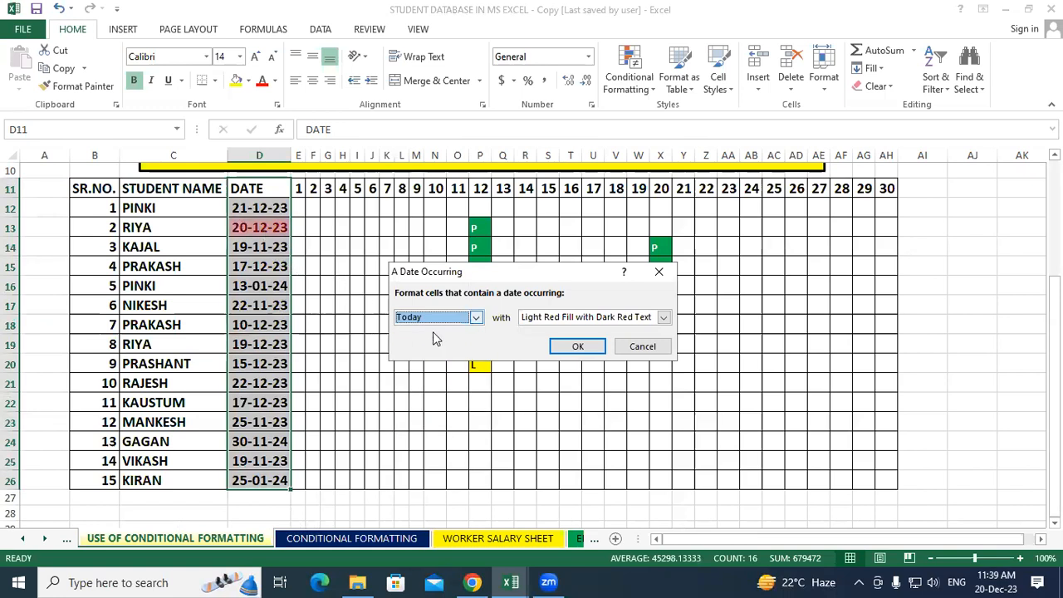
click(476, 318)
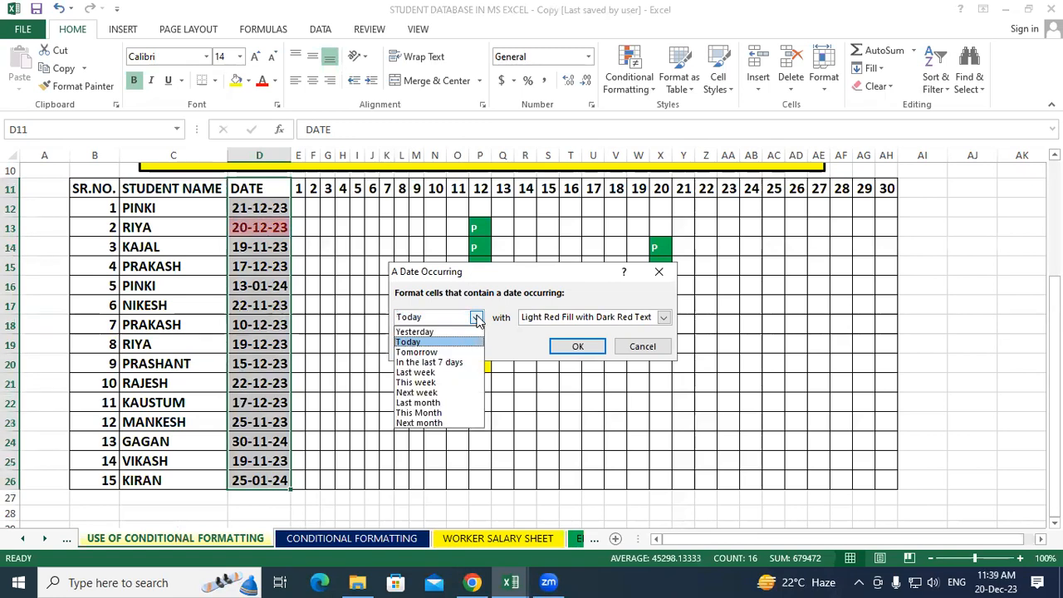
click(447, 353)
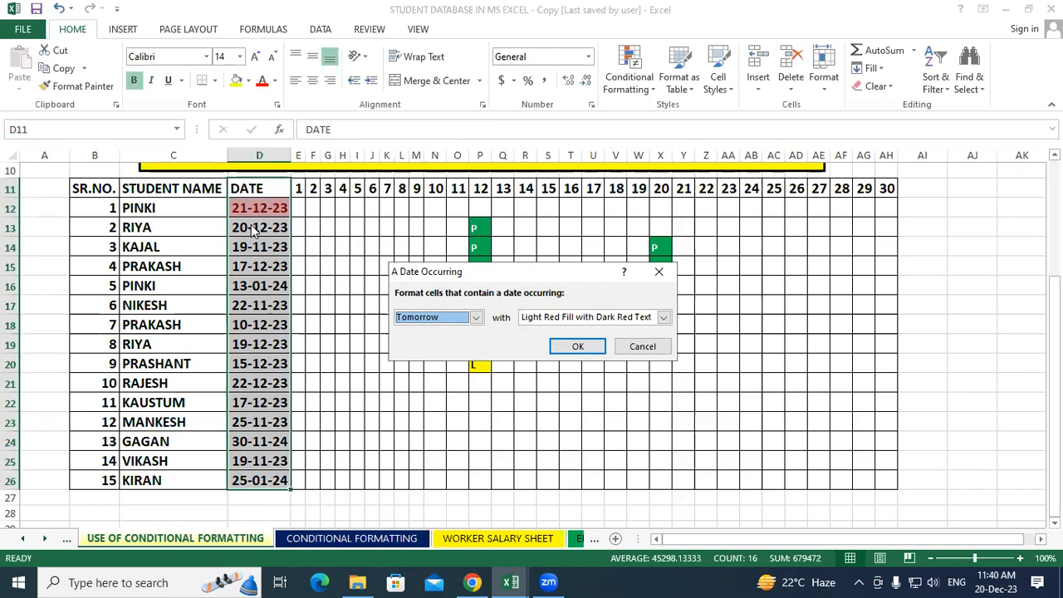
click(476, 318)
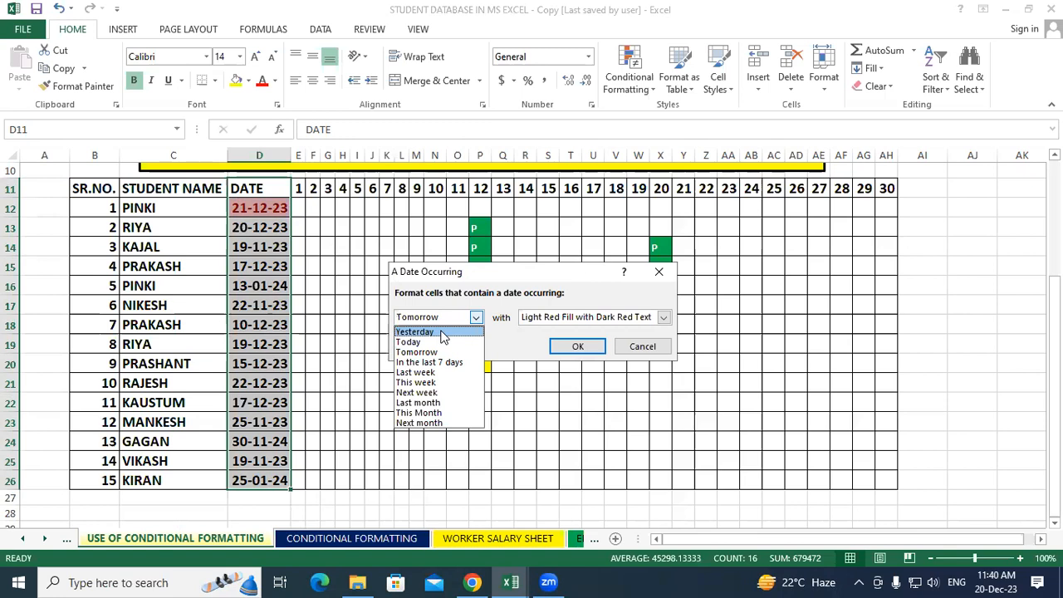
click(441, 332)
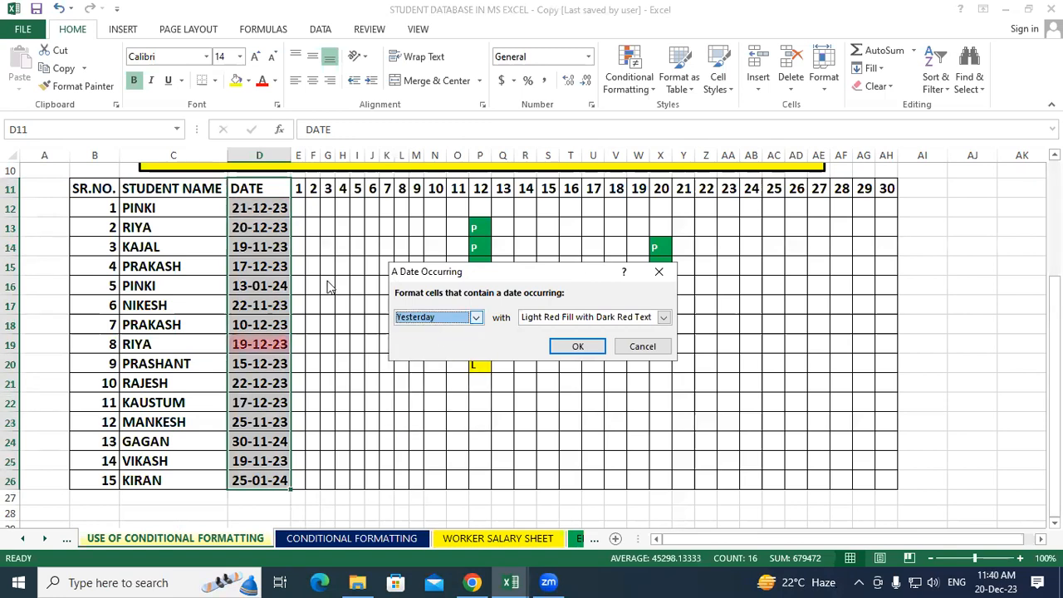
- Preview the date highlight rule with In the last 7 days, Last week and This week
click(476, 318)
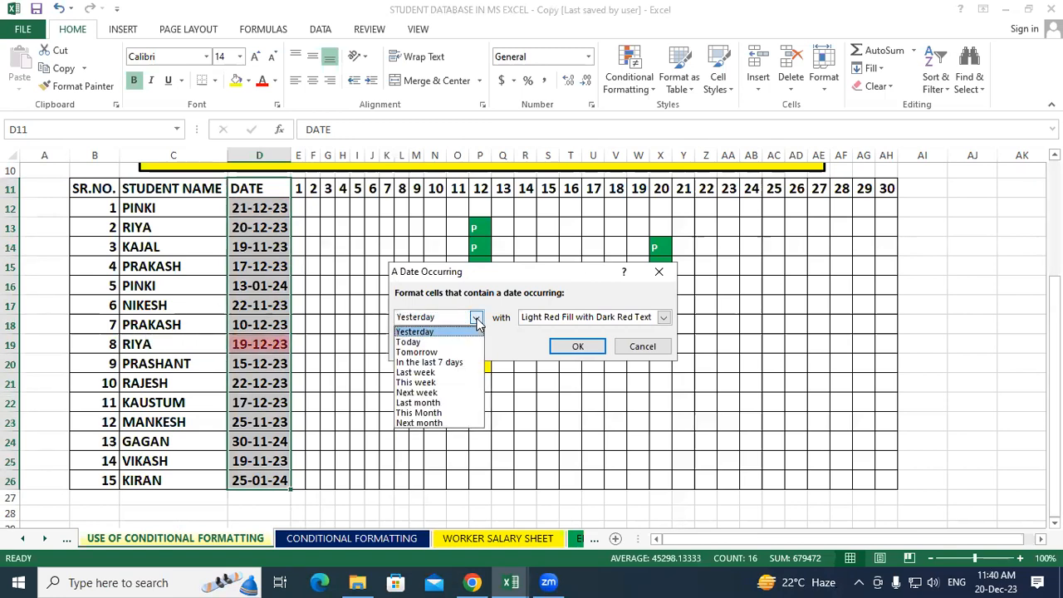
click(435, 366)
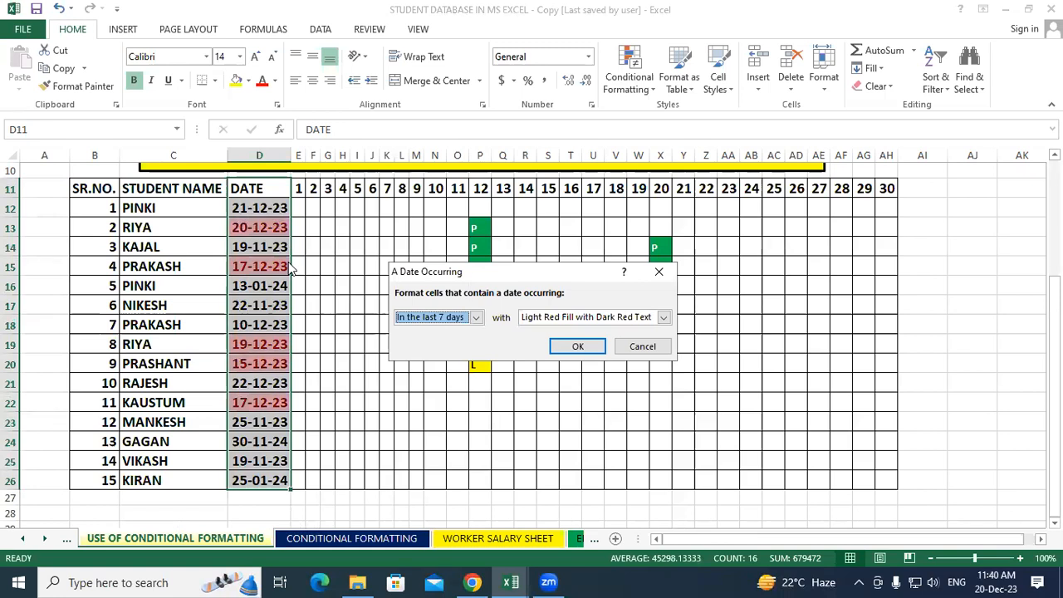
click(476, 319)
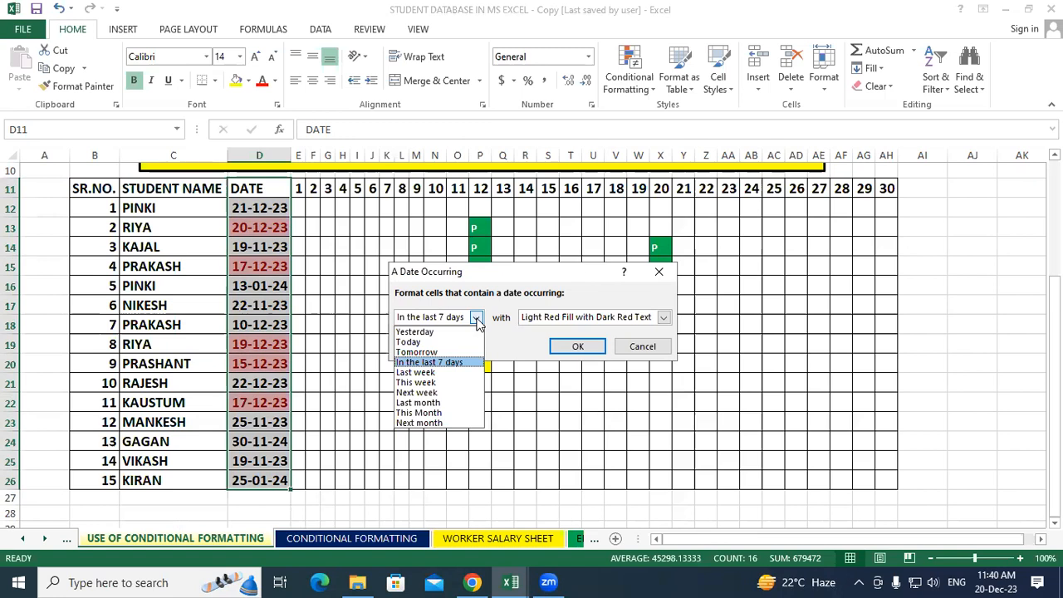
click(451, 372)
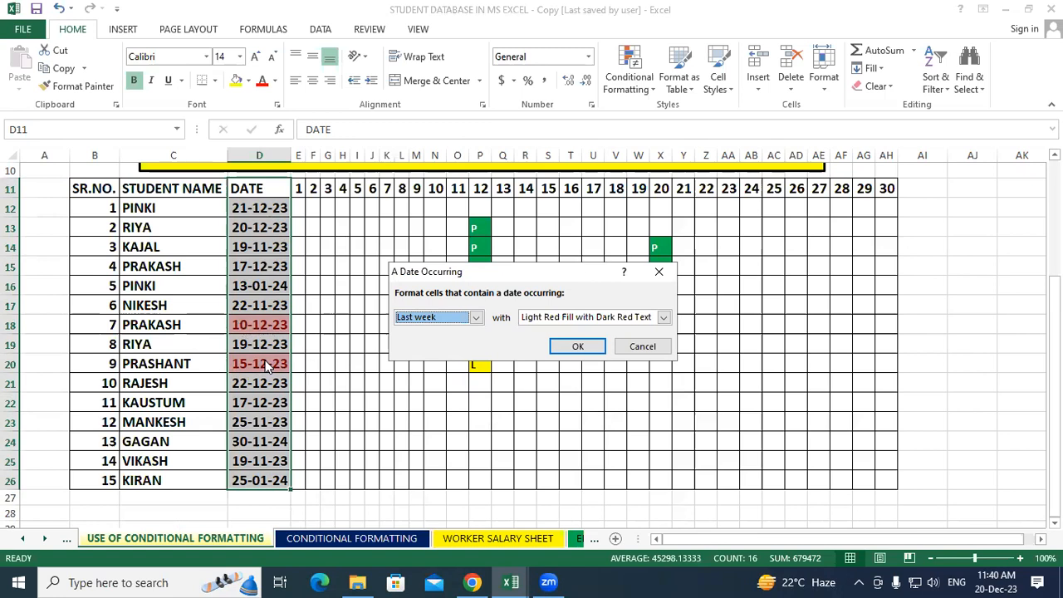
click(476, 317)
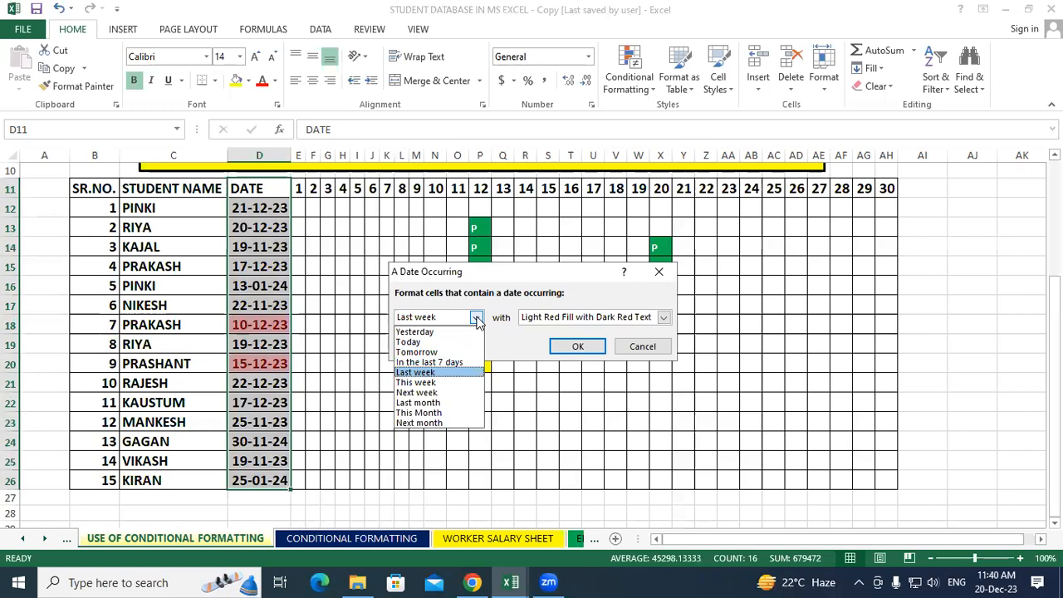
click(434, 383)
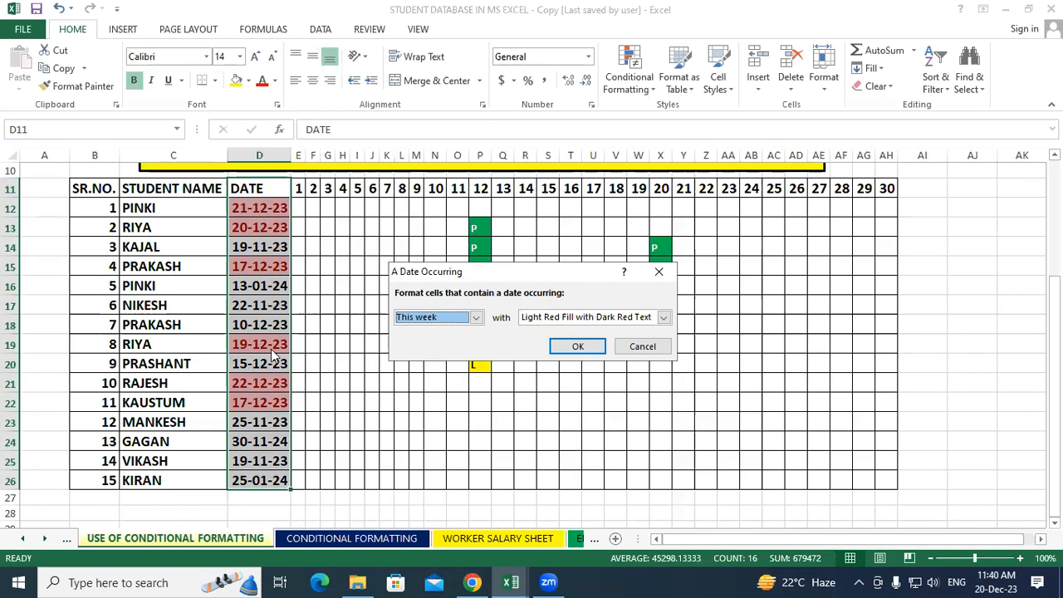
- Preview the date highlight rule with Next week, Last month, This Month and Next month, and discard the rule
click(476, 319)
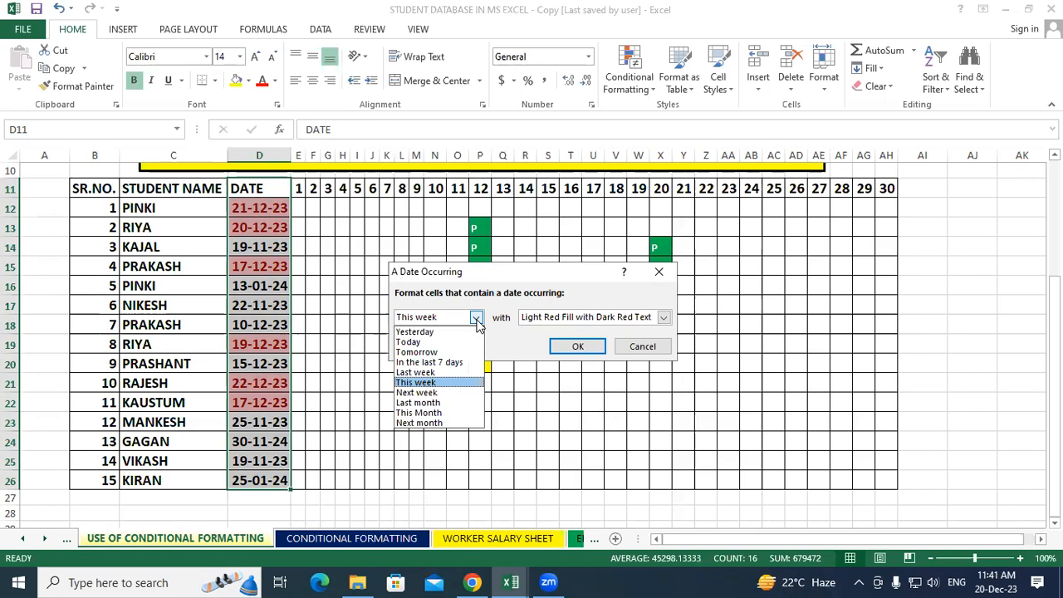
click(454, 394)
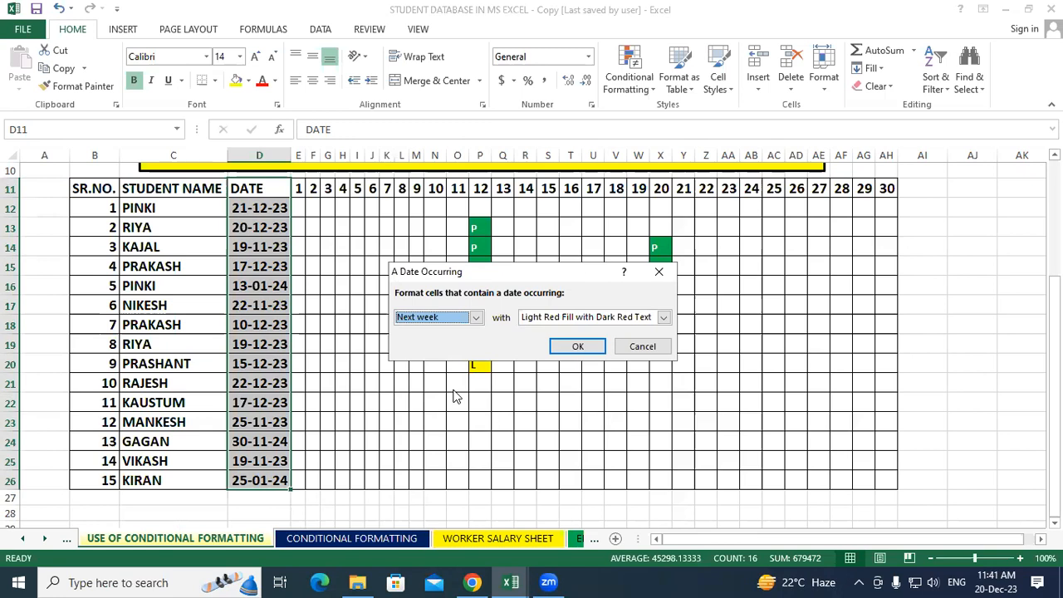
click(476, 317)
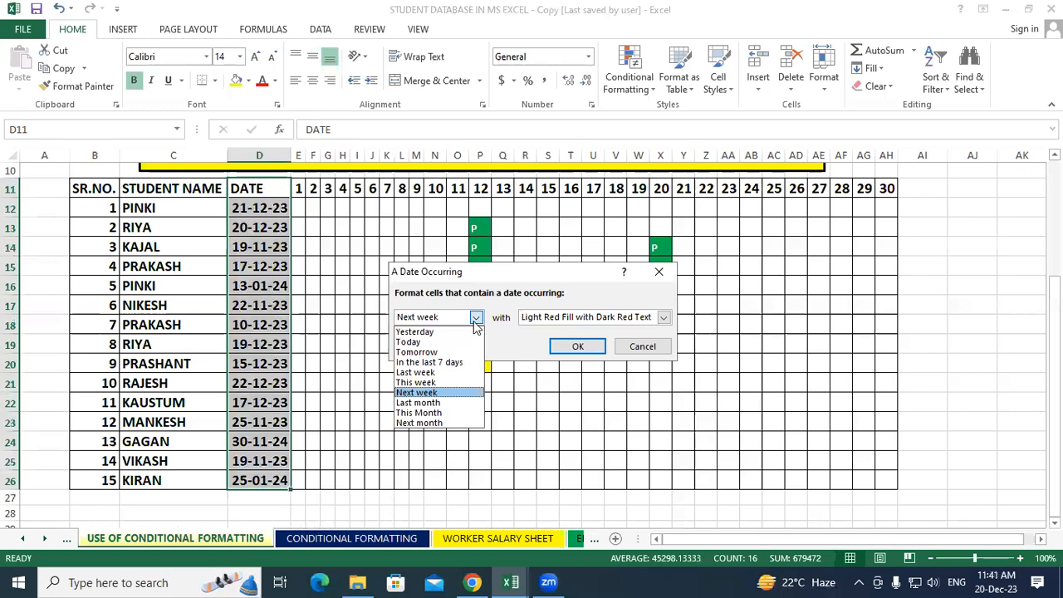
click(455, 404)
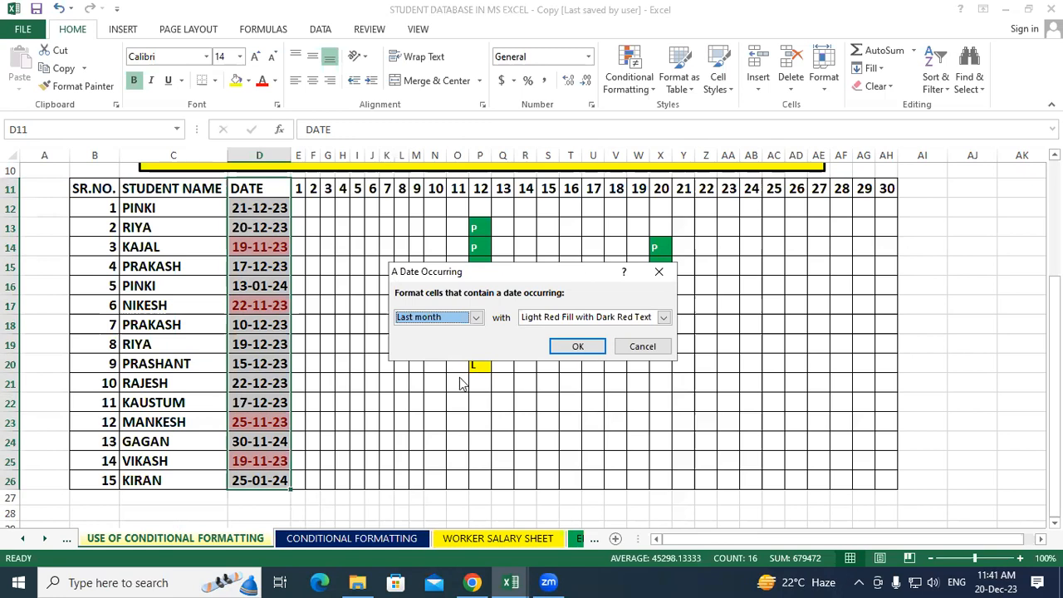
click(476, 318)
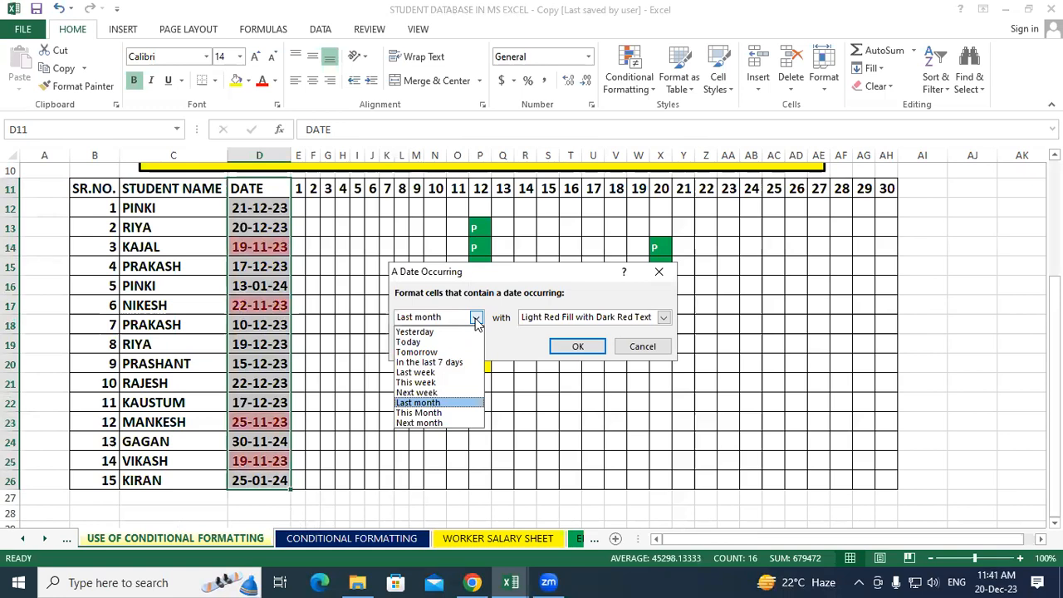
click(446, 414)
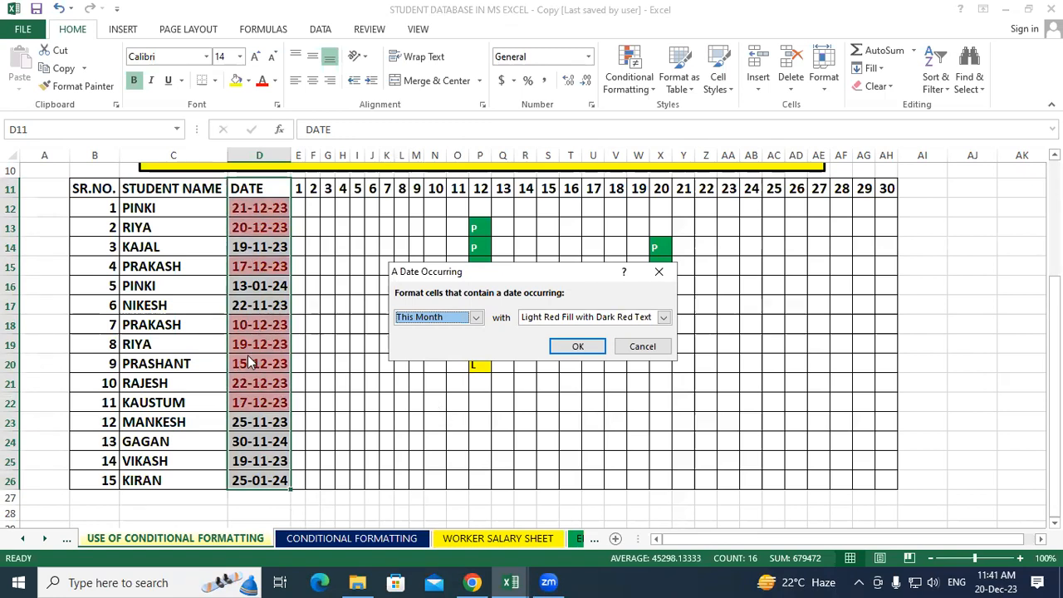
click(477, 319)
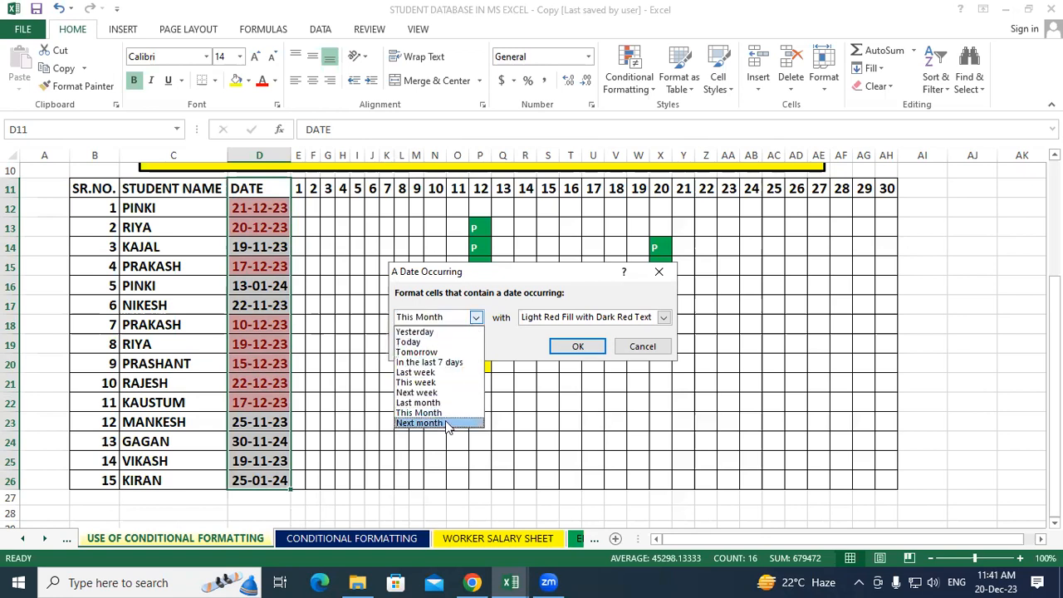
click(421, 423)
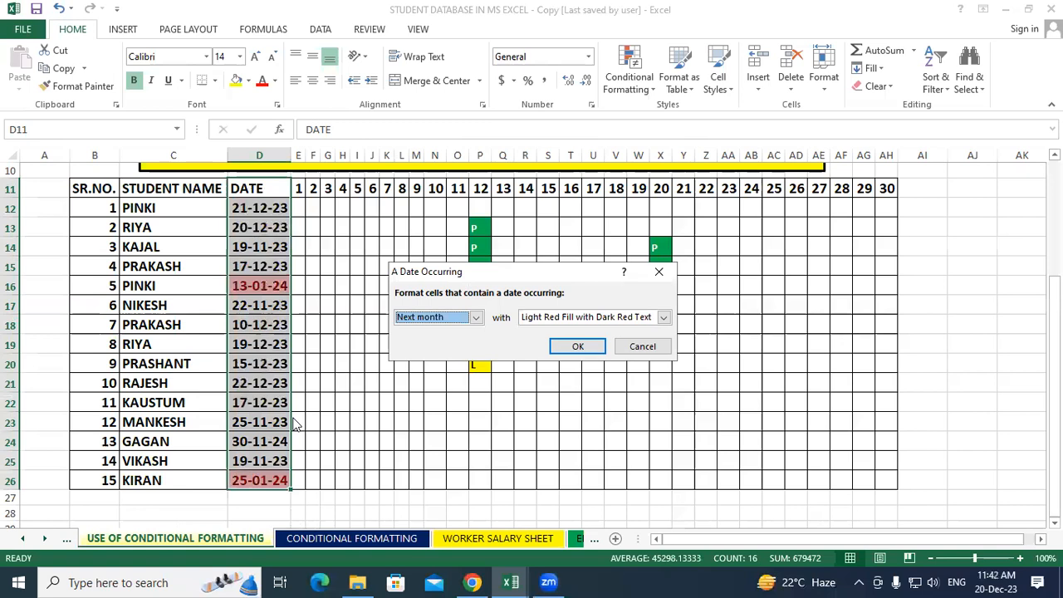
click(659, 272)
- Correct the date in cell D24 to 30-11-2023
double_click(281, 441)
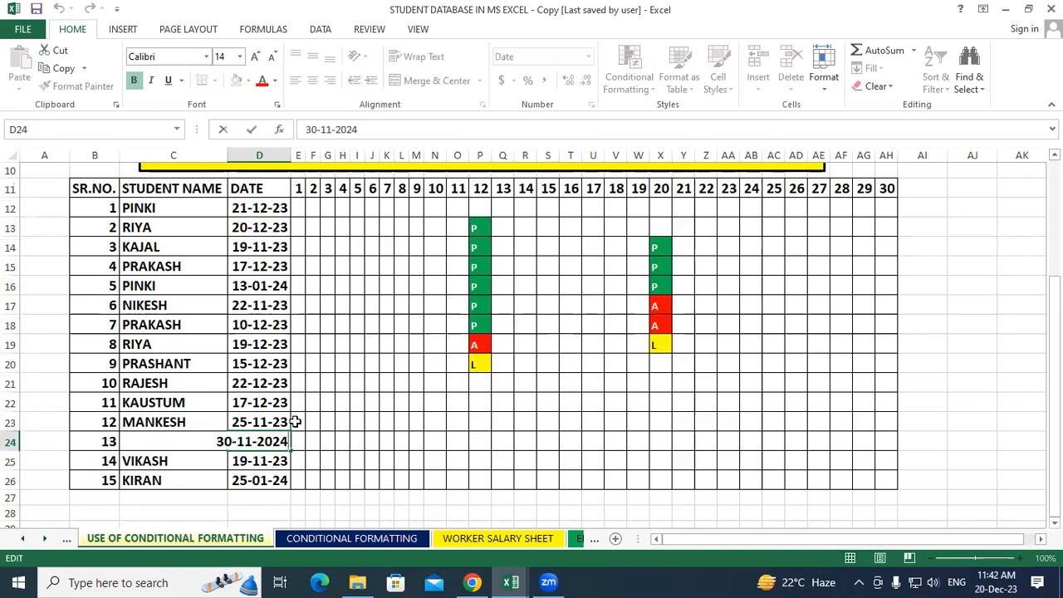
key(BackSpace)
text(3)
click(370, 438)
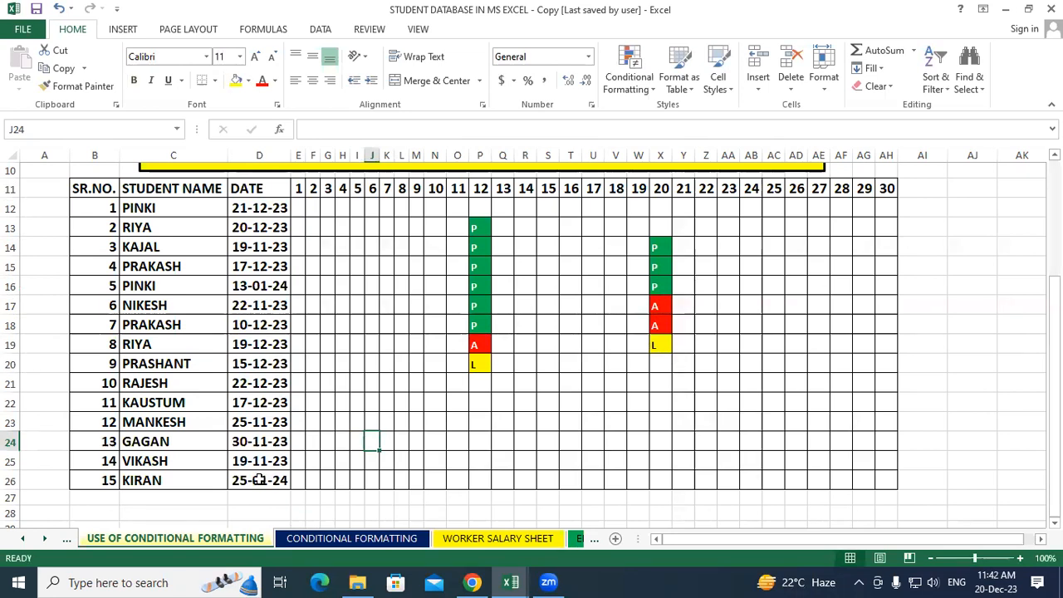
drag(273, 264, 270, 363)
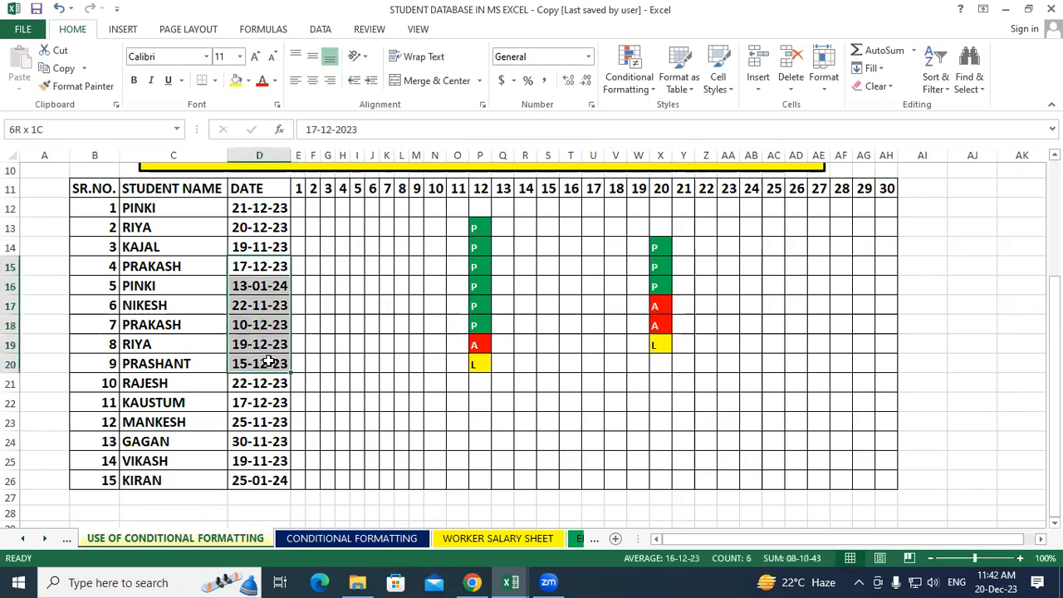
click(417, 397)
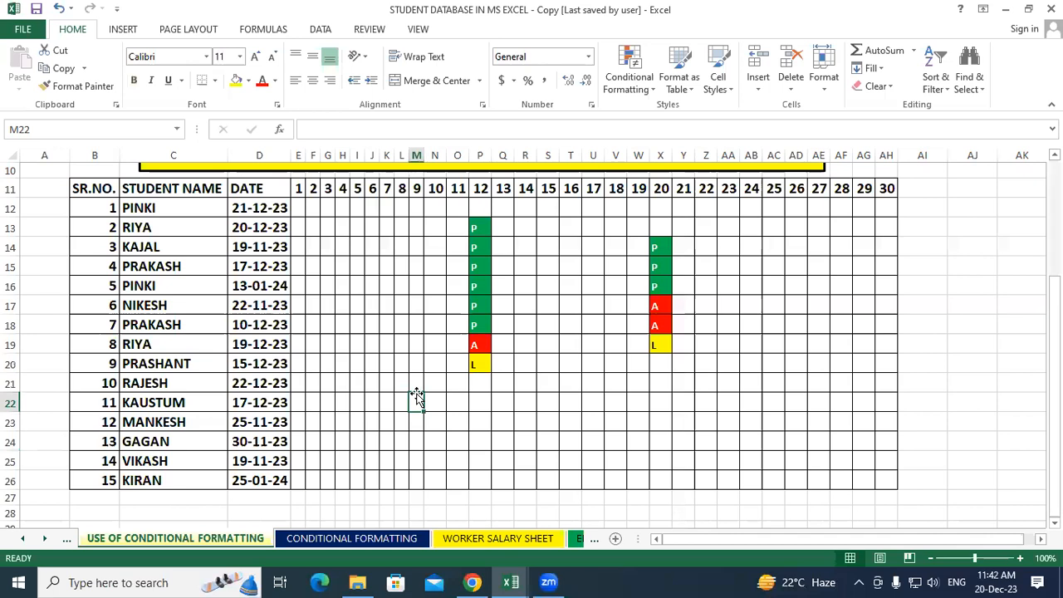
click(260, 479)
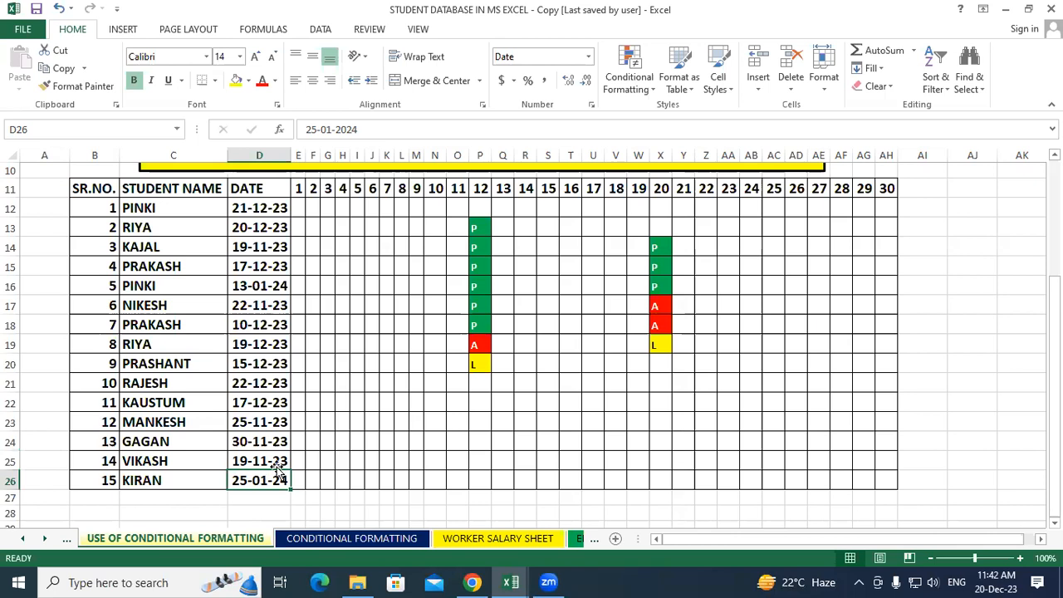
click(327, 363)
click(342, 342)
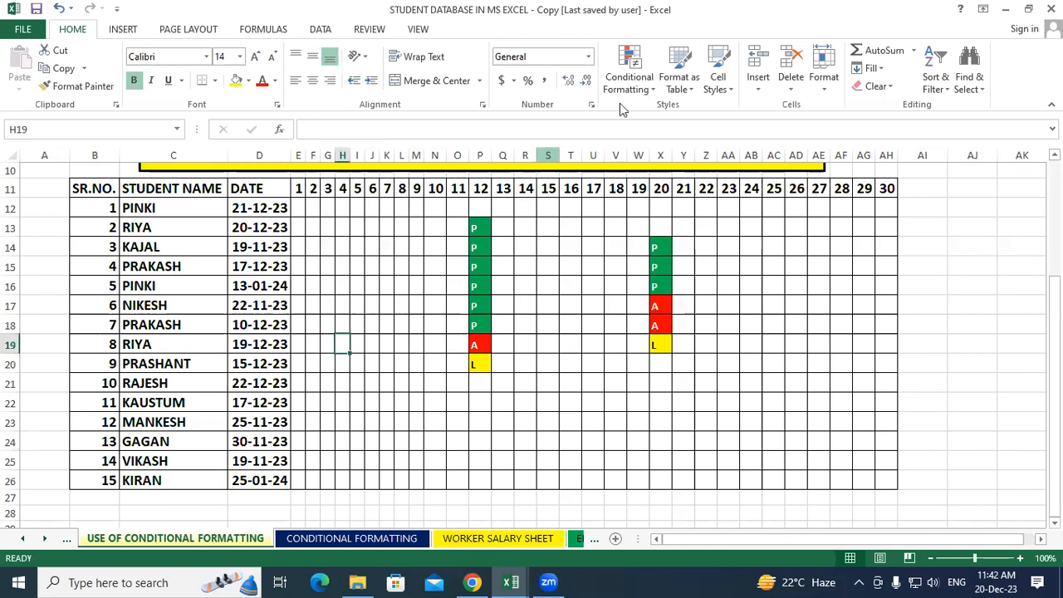
click(628, 74)
mouse_move(671, 116)
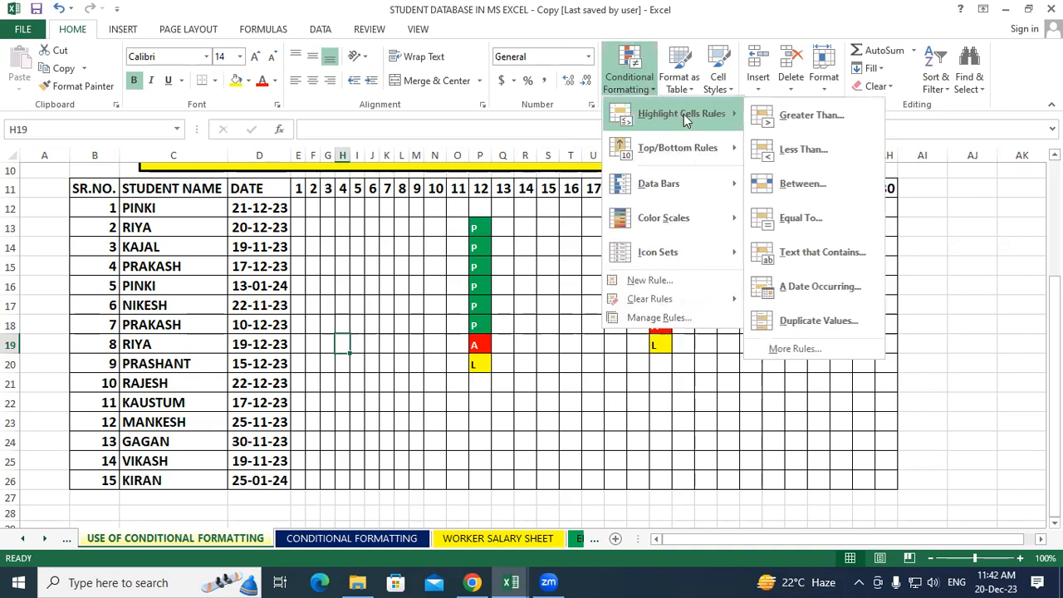
click(527, 387)
click(413, 361)
- Highlight duplicate values in the STUDENT NAME column, C11:C26, with Light Red Fill with Dark Red Text
drag(170, 190, 166, 475)
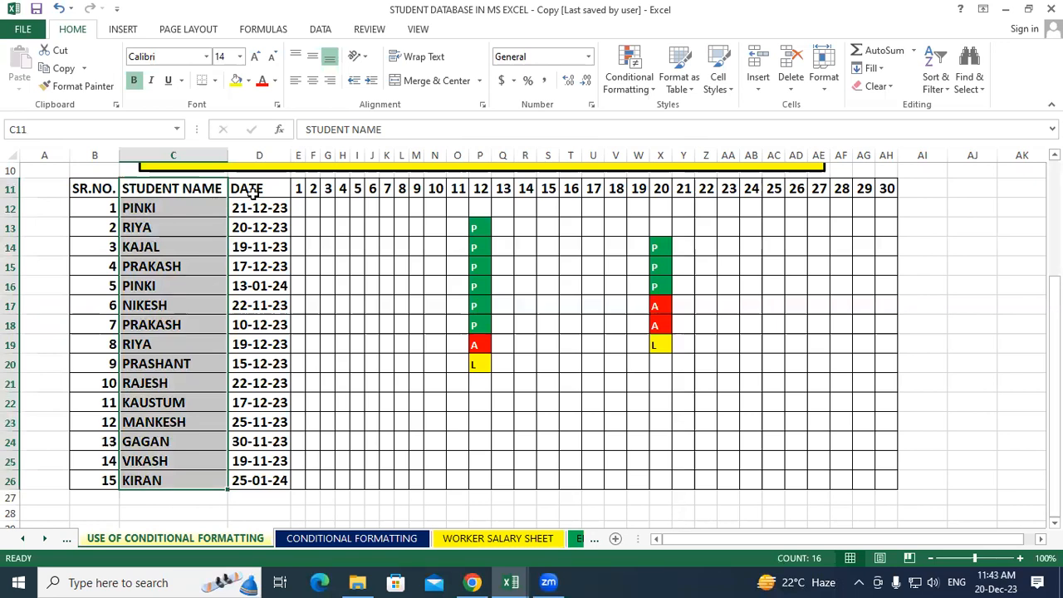
click(613, 76)
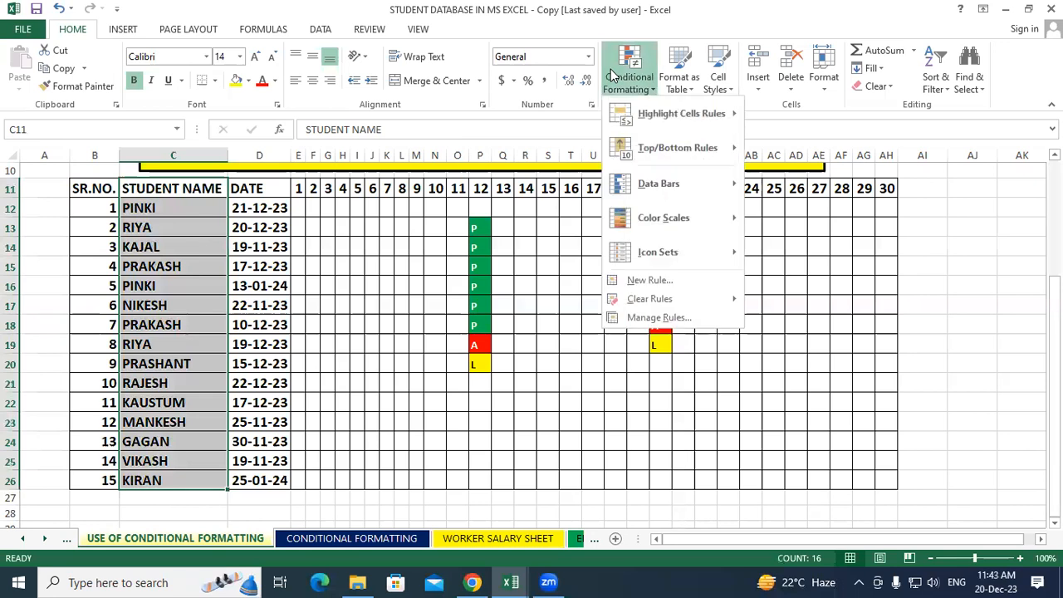
mouse_move(714, 113)
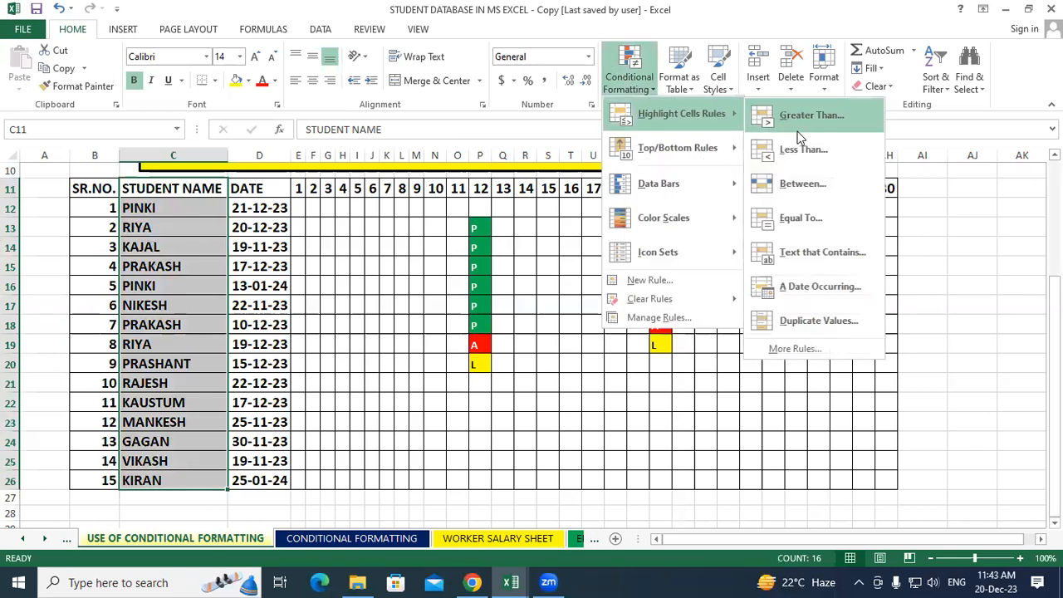
click(803, 323)
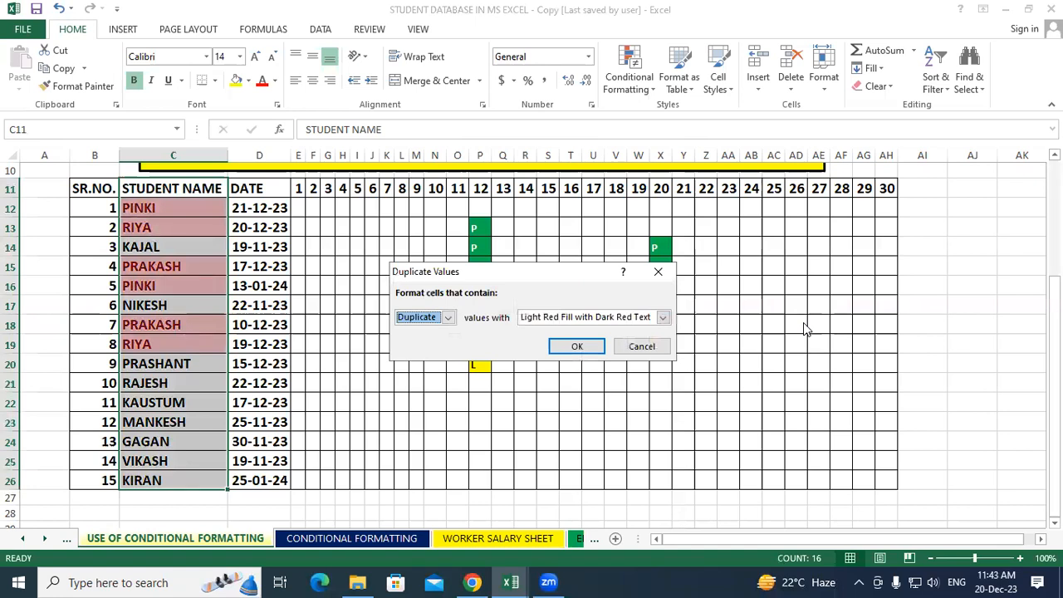
click(592, 345)
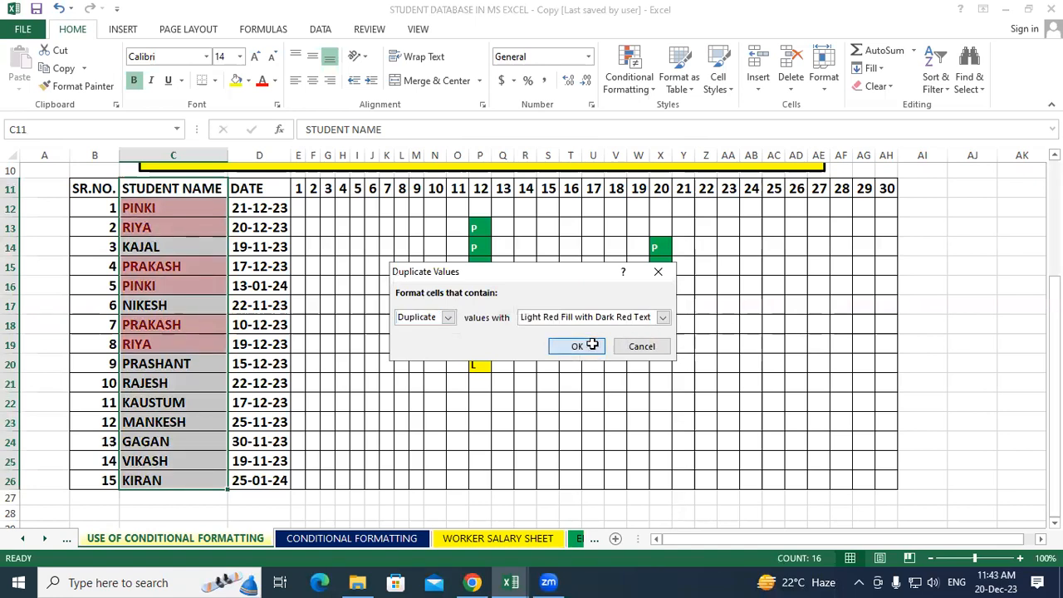
click(522, 420)
drag(209, 211, 208, 228)
drag(207, 265, 203, 283)
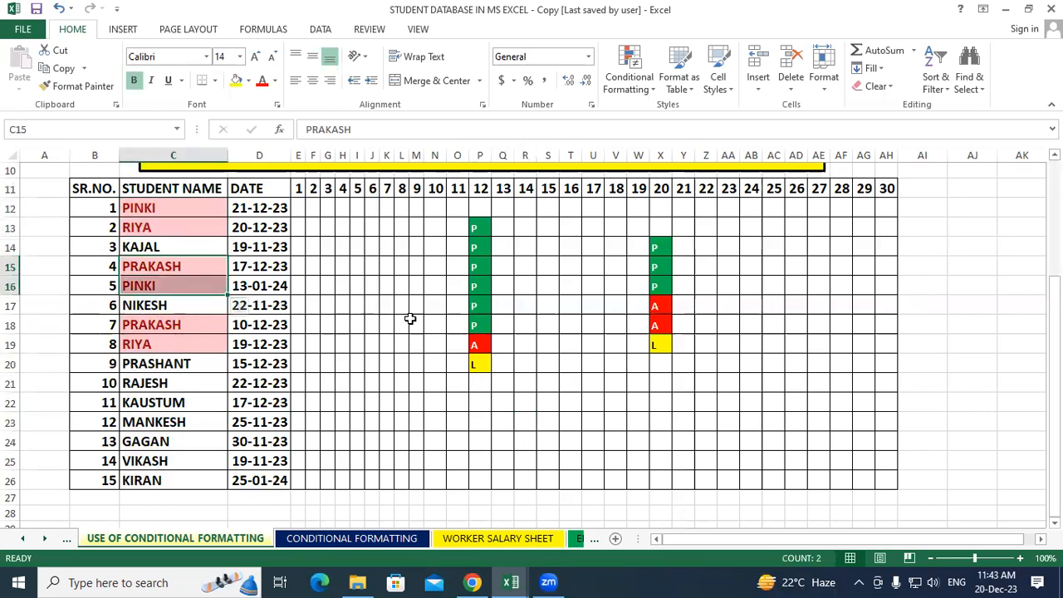
- Remove duplicate student names from C12:C26, continuing with the current selection and checking only Column C
drag(186, 208, 184, 480)
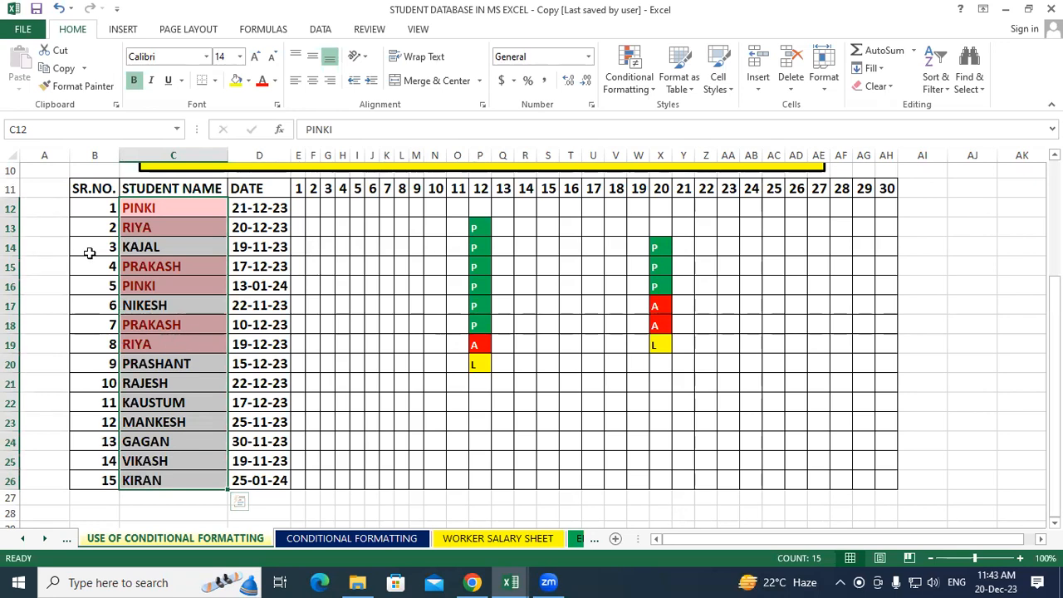
click(324, 30)
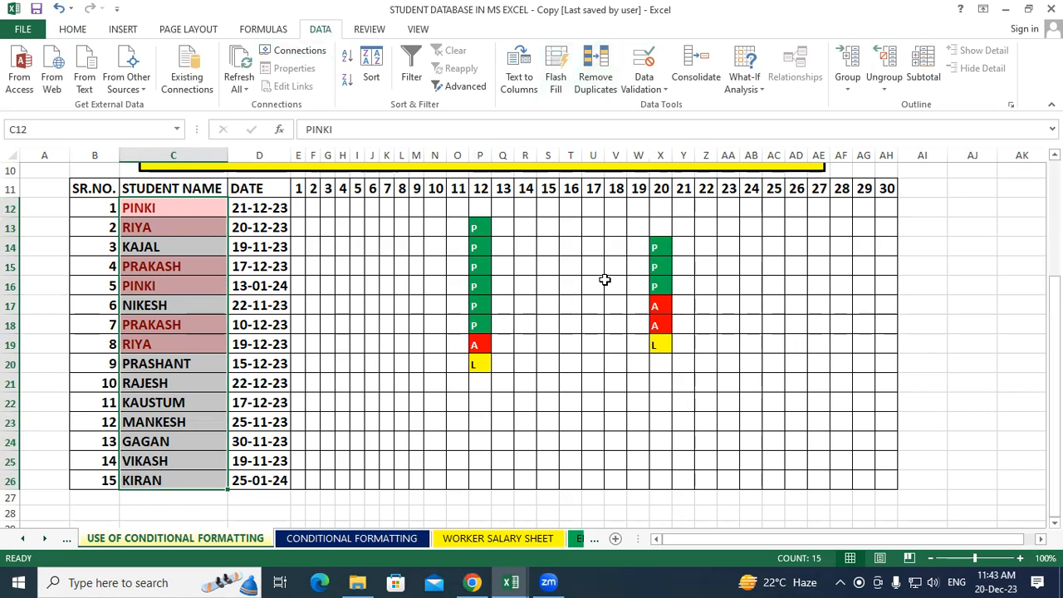
click(606, 76)
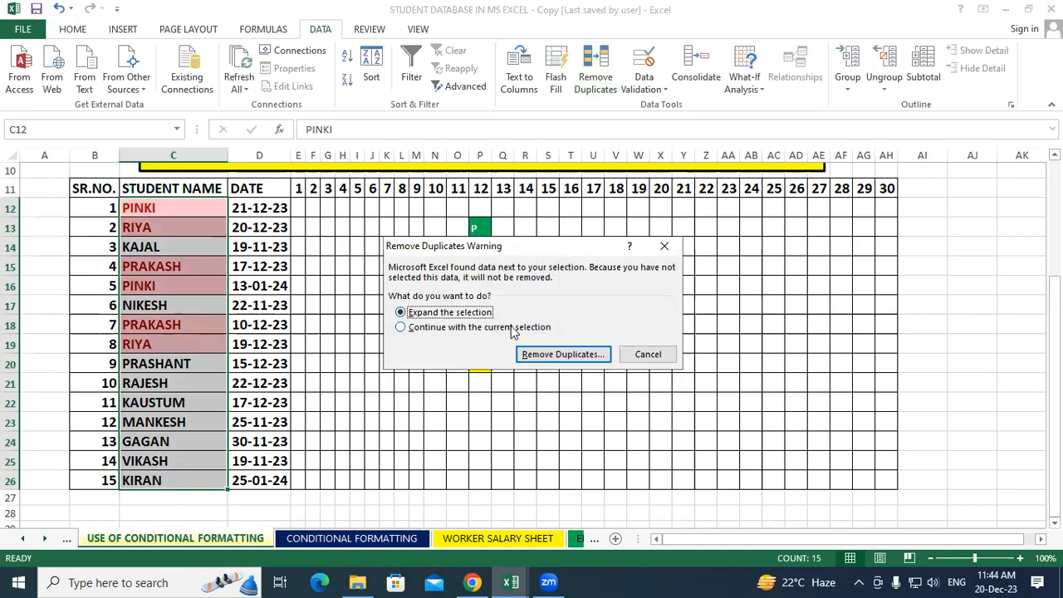
click(463, 328)
click(566, 357)
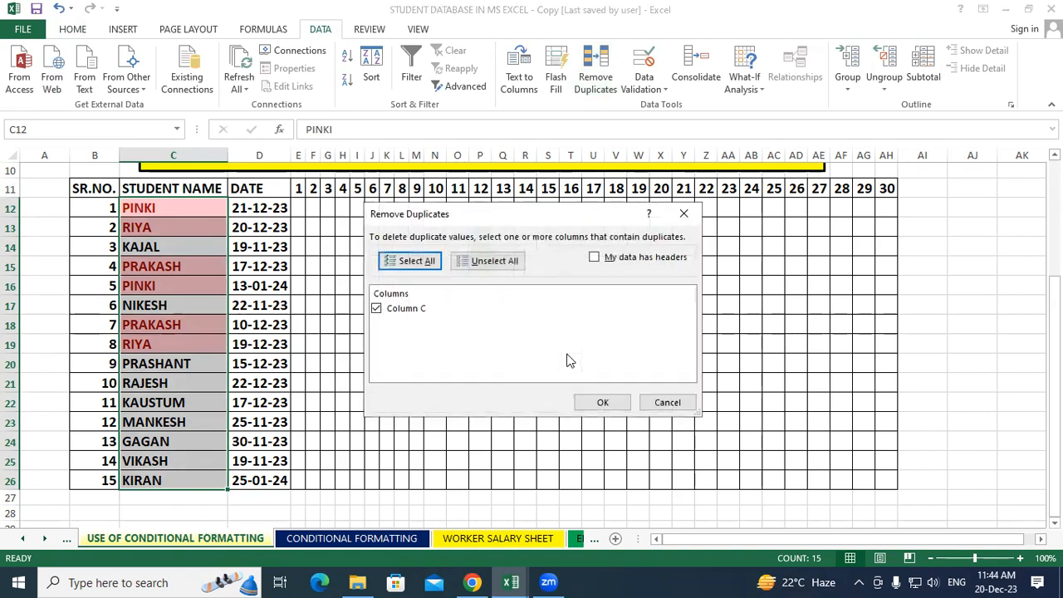
click(609, 402)
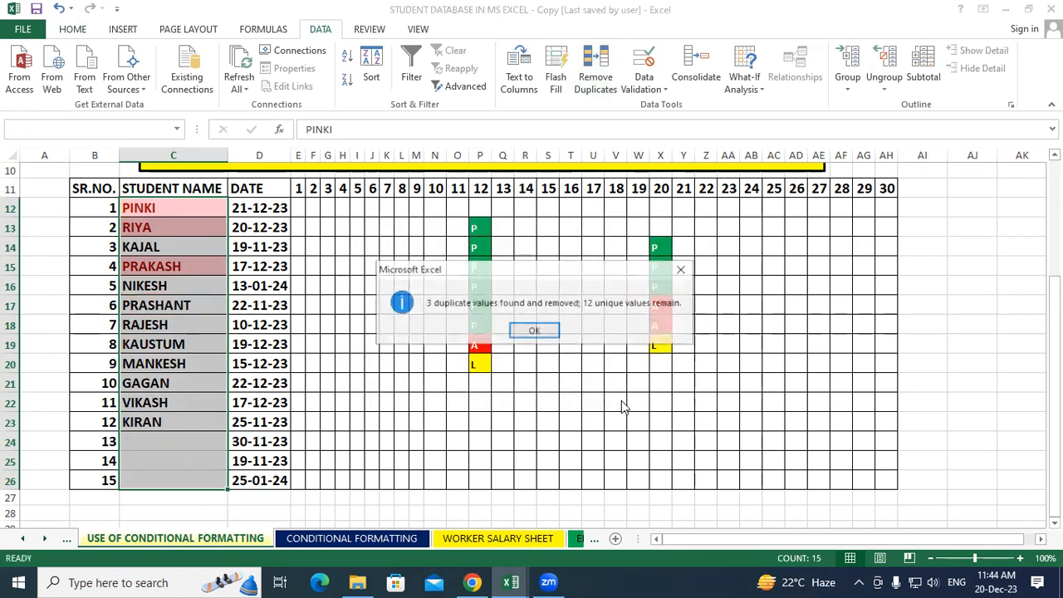
click(534, 332)
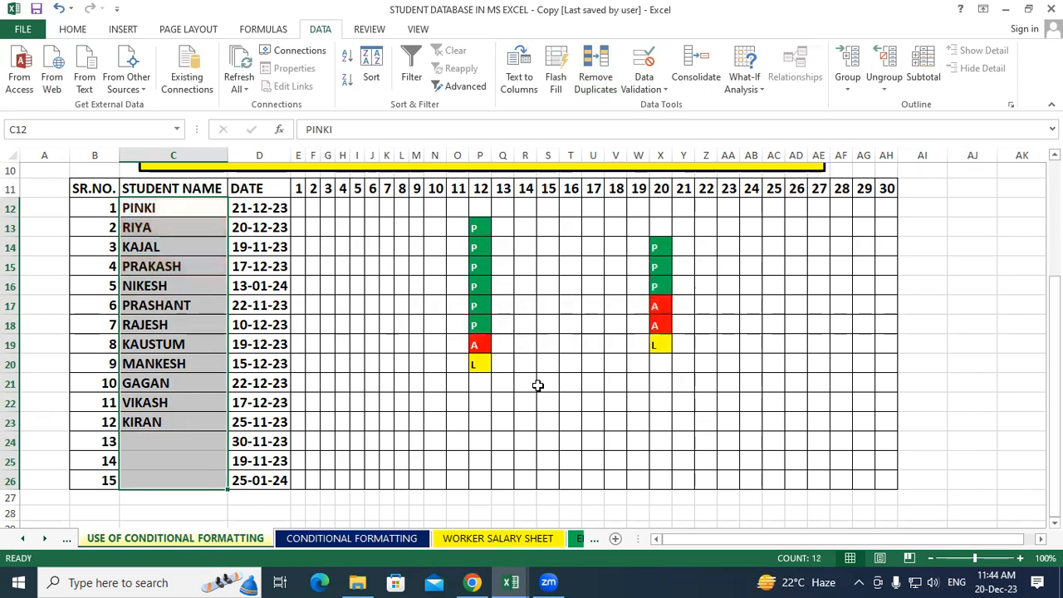
click(538, 384)
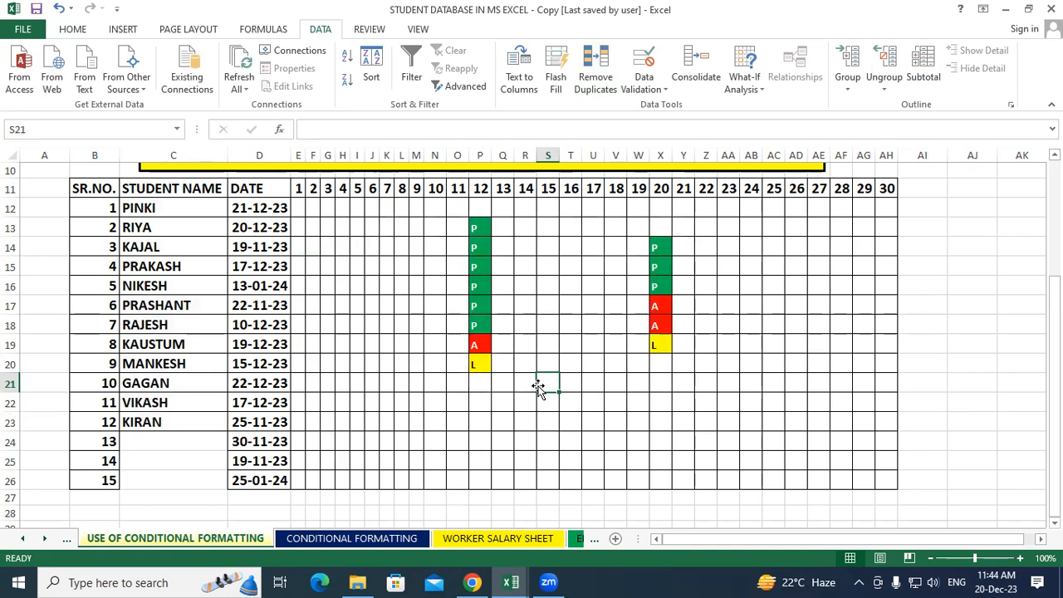
- Undo the removal of duplicate names and the duplicate-value highlighting in the STUDENT NAME column
key(ctrl+z)
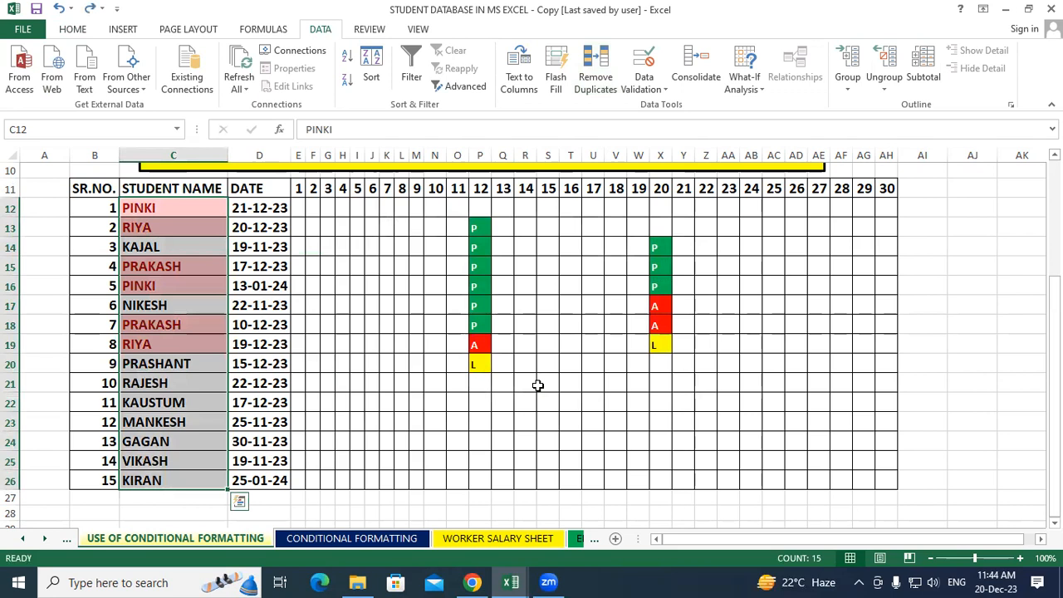
key(ctrl+z)
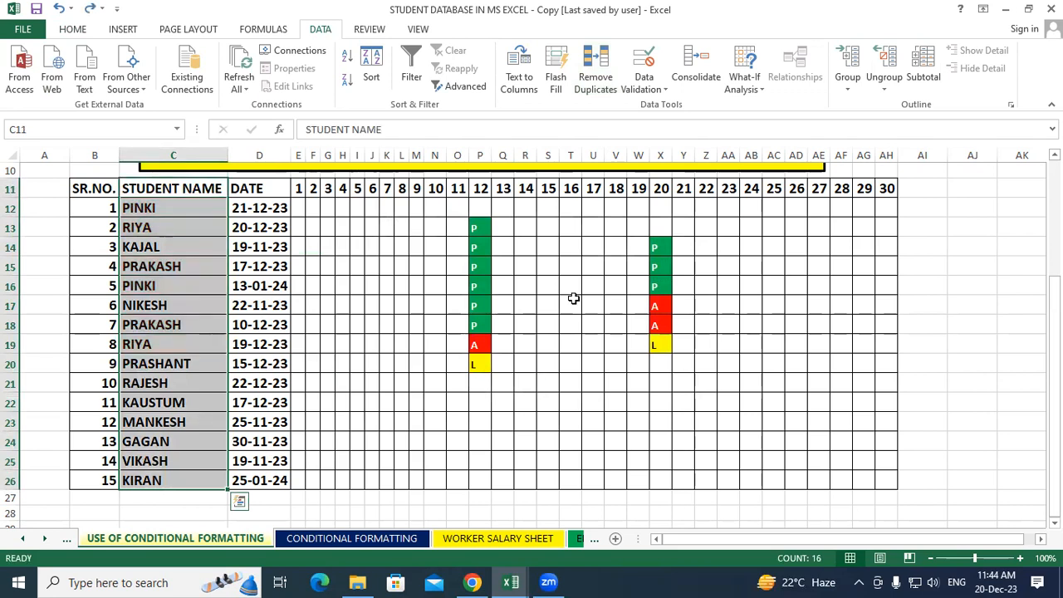
click(573, 258)
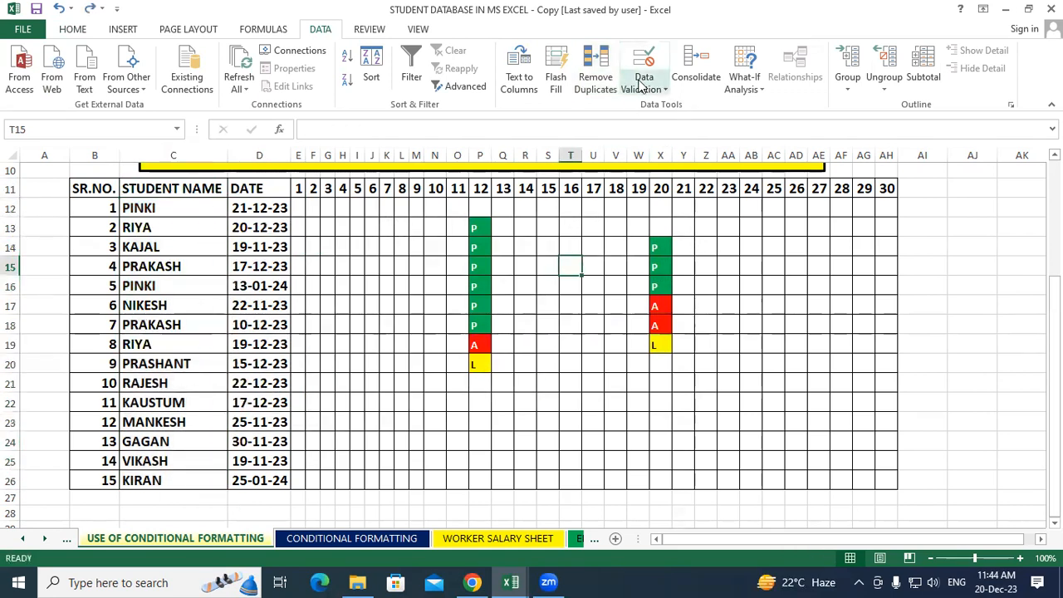
click(71, 30)
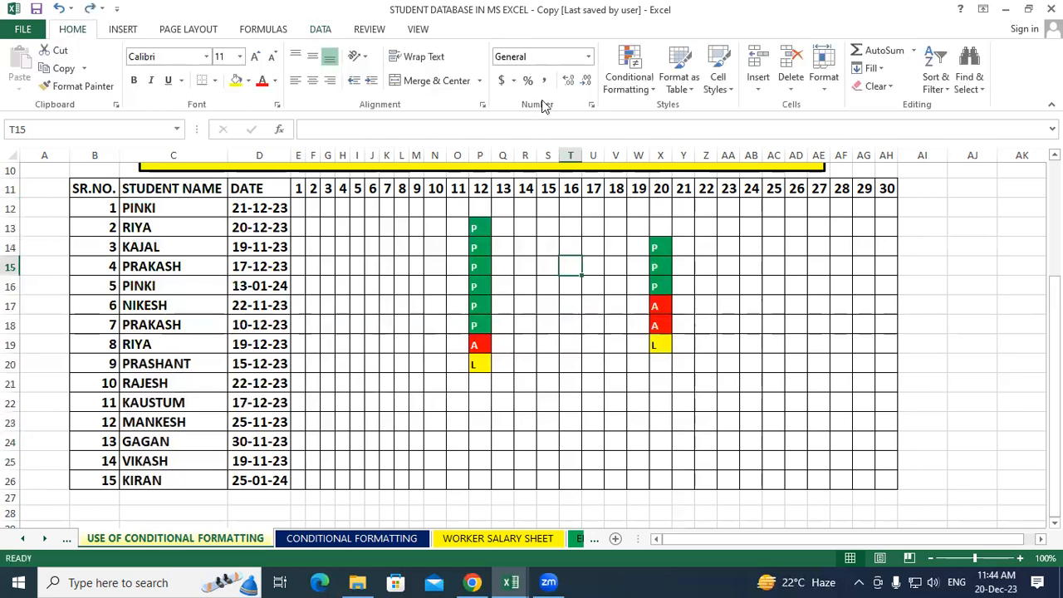
click(640, 52)
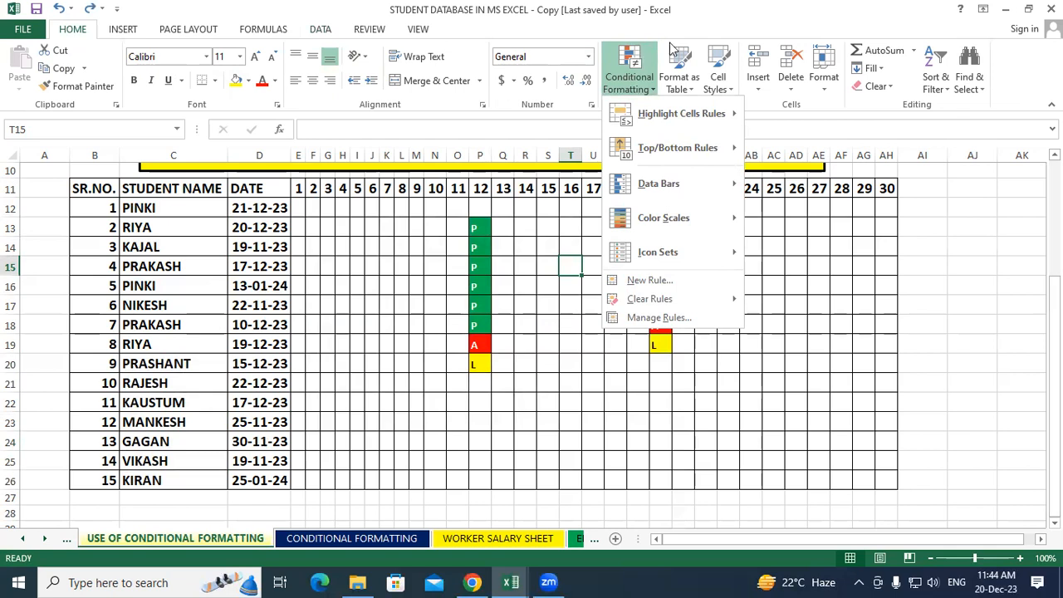
mouse_move(712, 149)
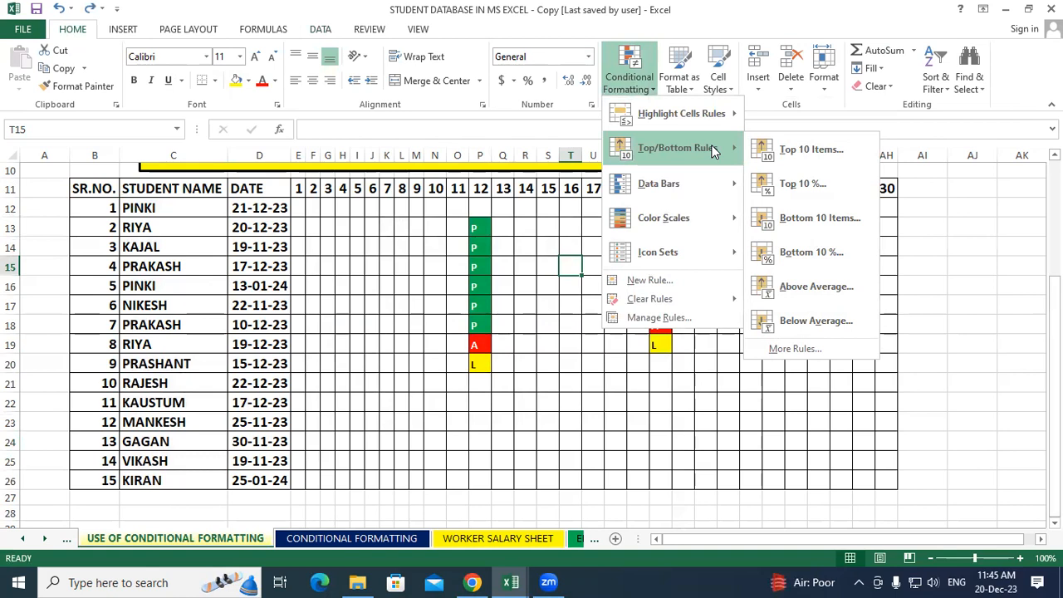
click(440, 233)
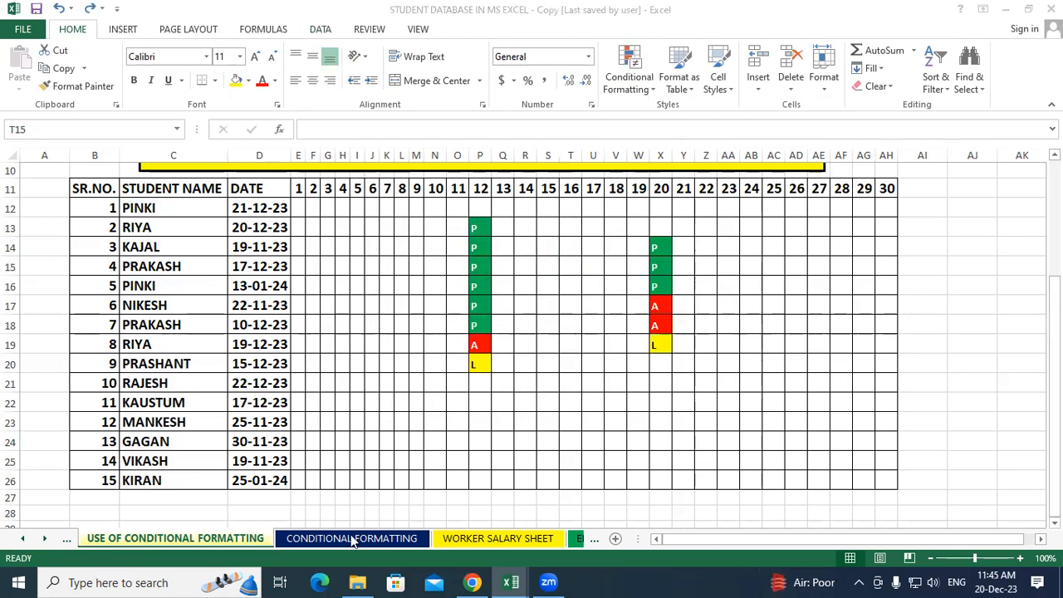
- On the CONDITIONAL FORMATTING sheet, clear the conditional formatting rules from the selected marks range E10:K18
click(355, 538)
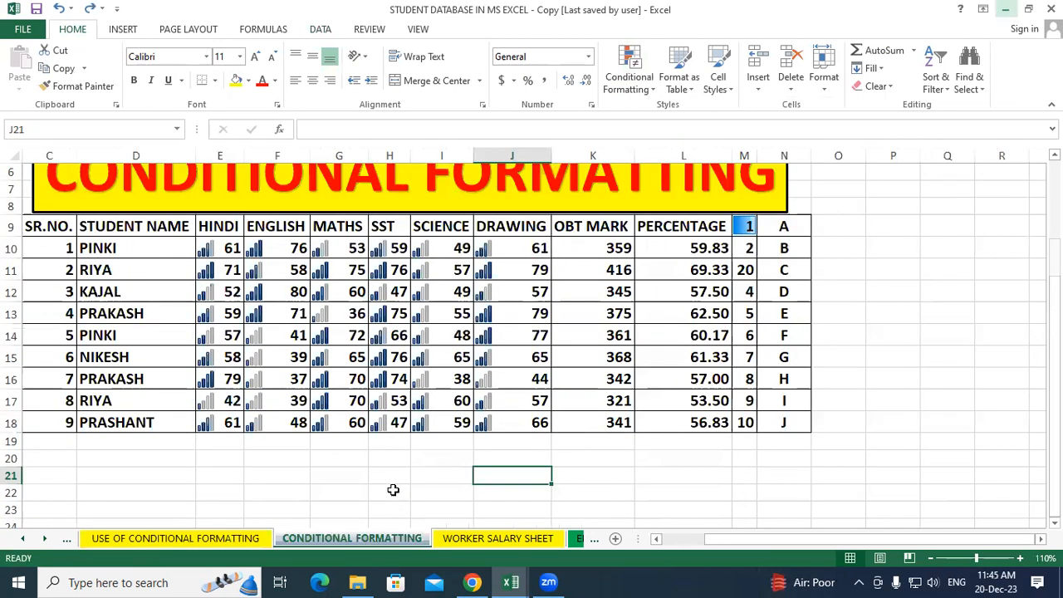
click(336, 449)
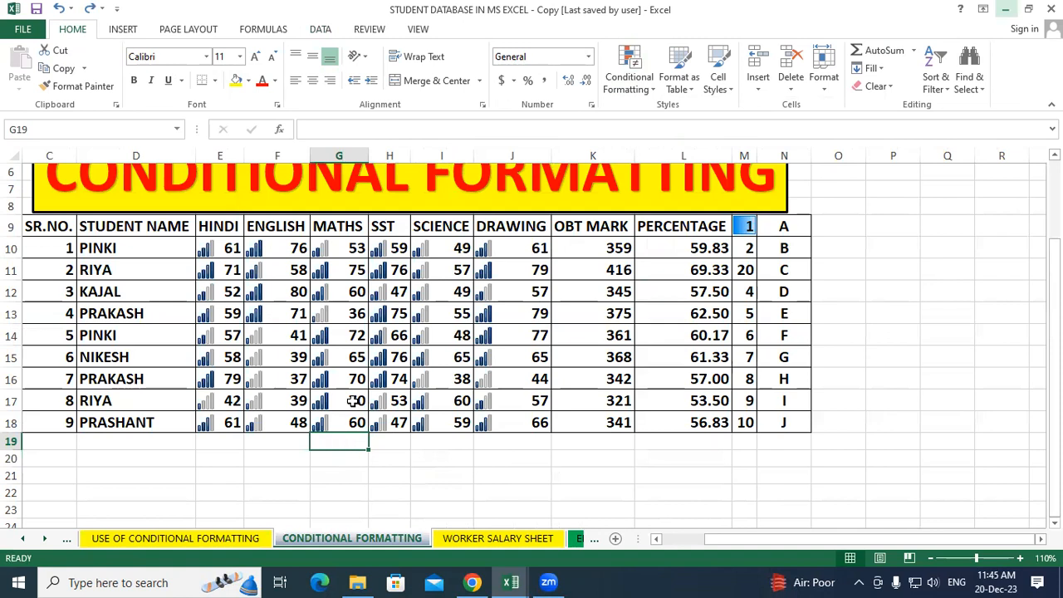
drag(206, 248, 601, 429)
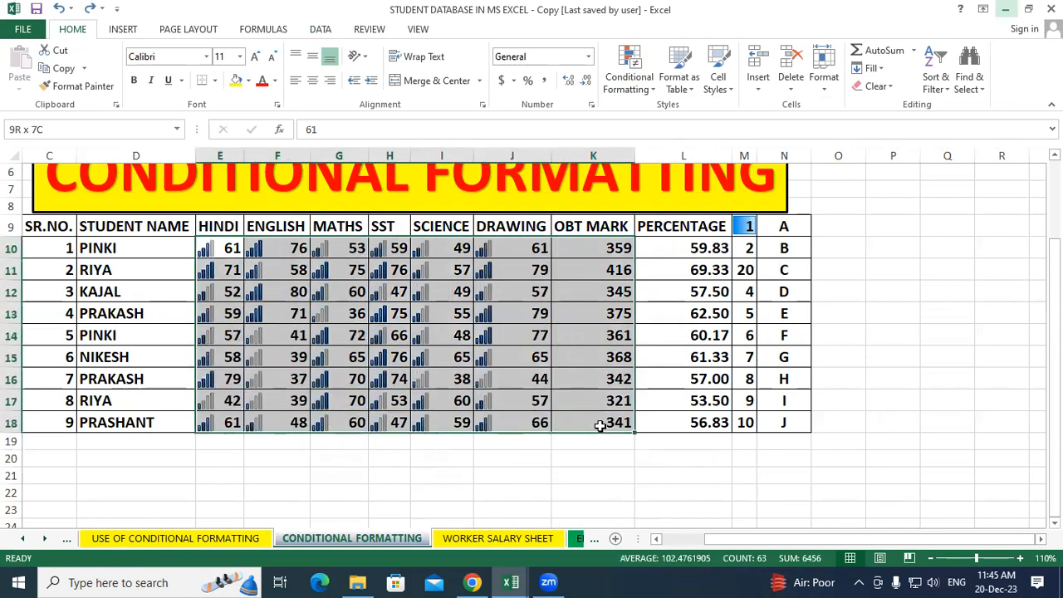
click(414, 92)
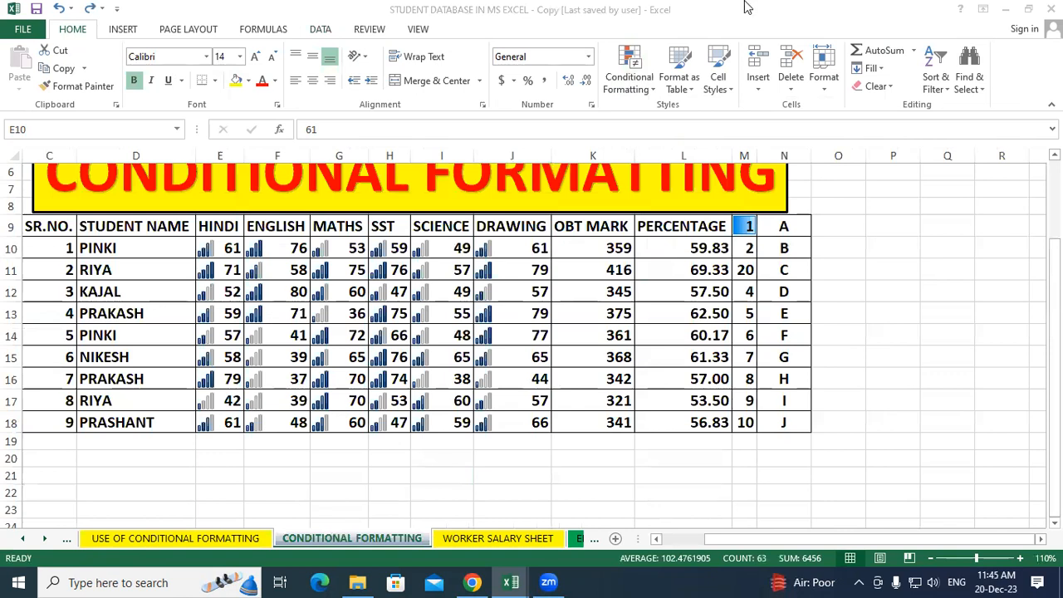
click(650, 90)
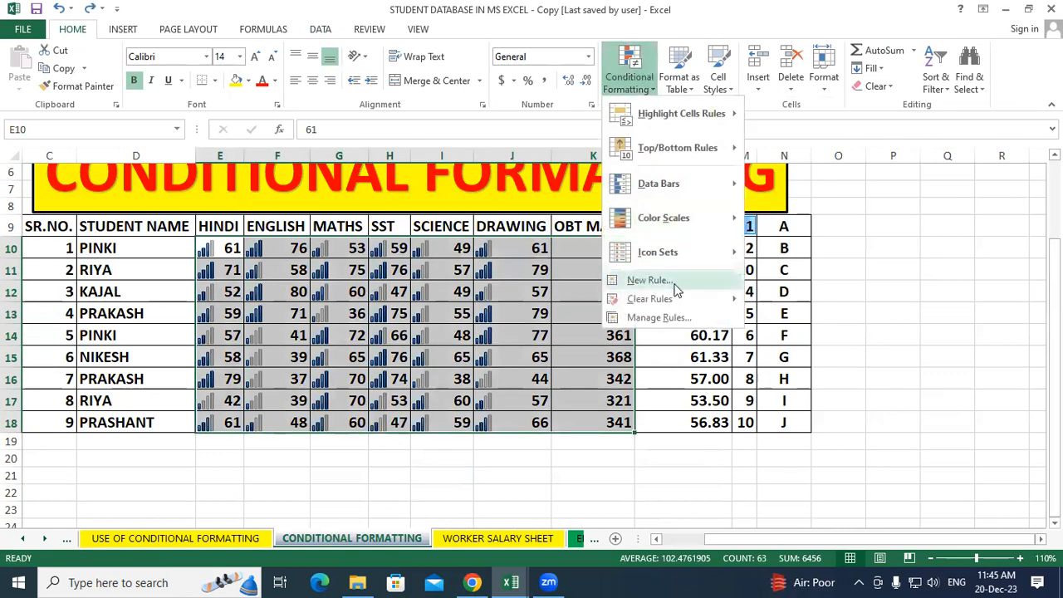
mouse_move(684, 298)
click(830, 299)
click(946, 307)
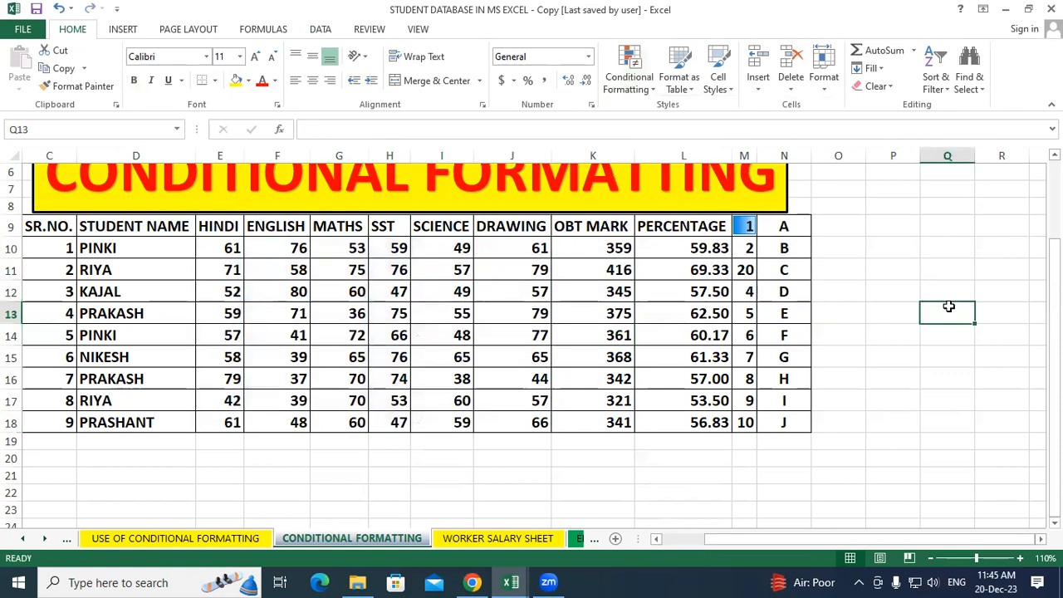
- Highlight the top 5 items among the subject marks in E10:J18 with Light Red Fill with Dark Red Text
mouse_move(220, 241)
mouse_down()
mouse_move(287, 255)
mouse_move(498, 349)
mouse_move(520, 414)
mouse_up()
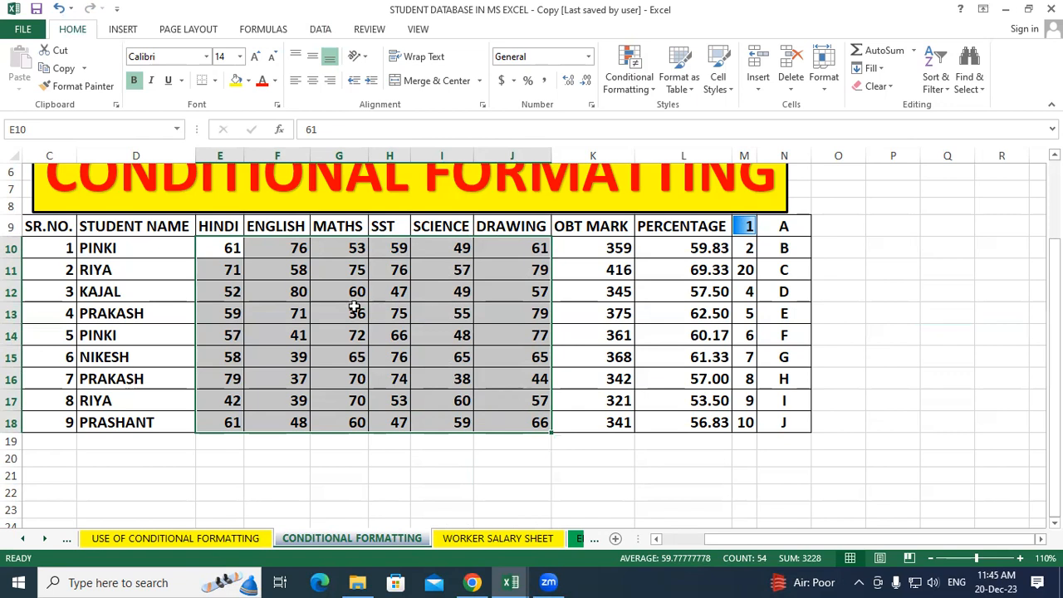
click(631, 75)
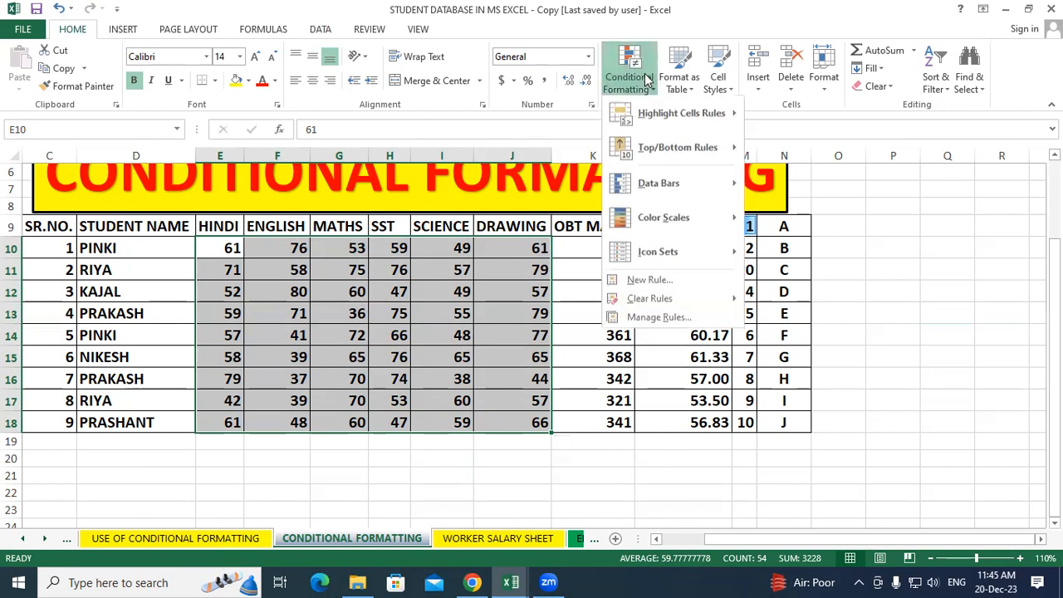
mouse_move(681, 148)
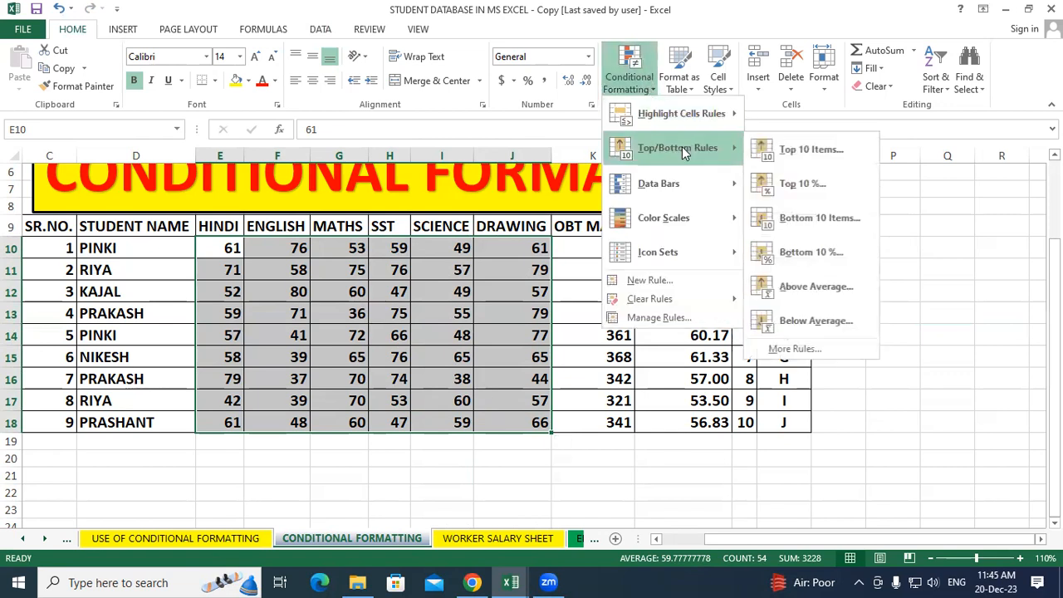
click(827, 152)
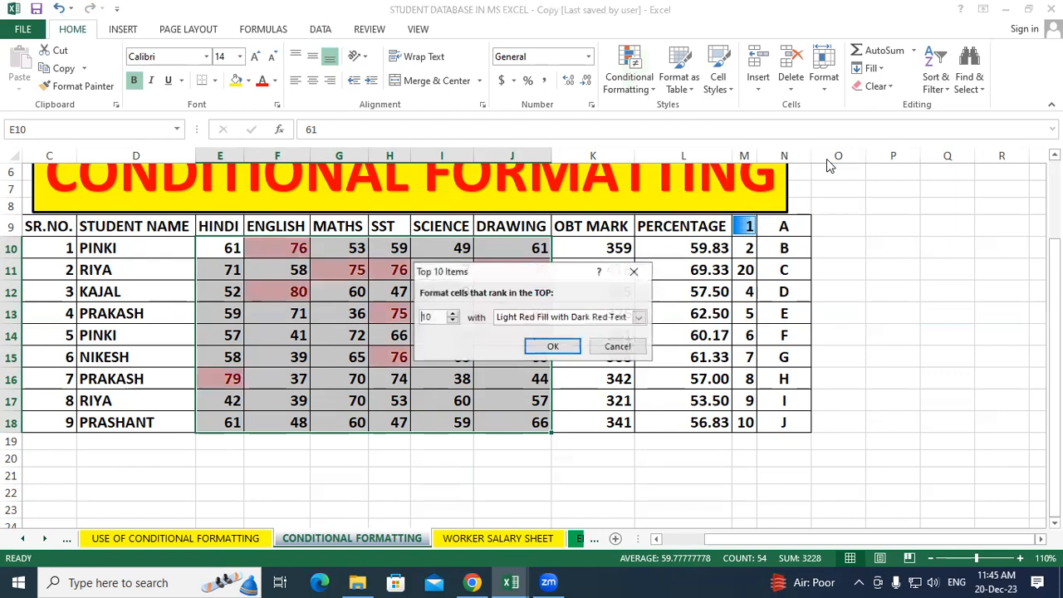
drag(525, 279, 822, 270)
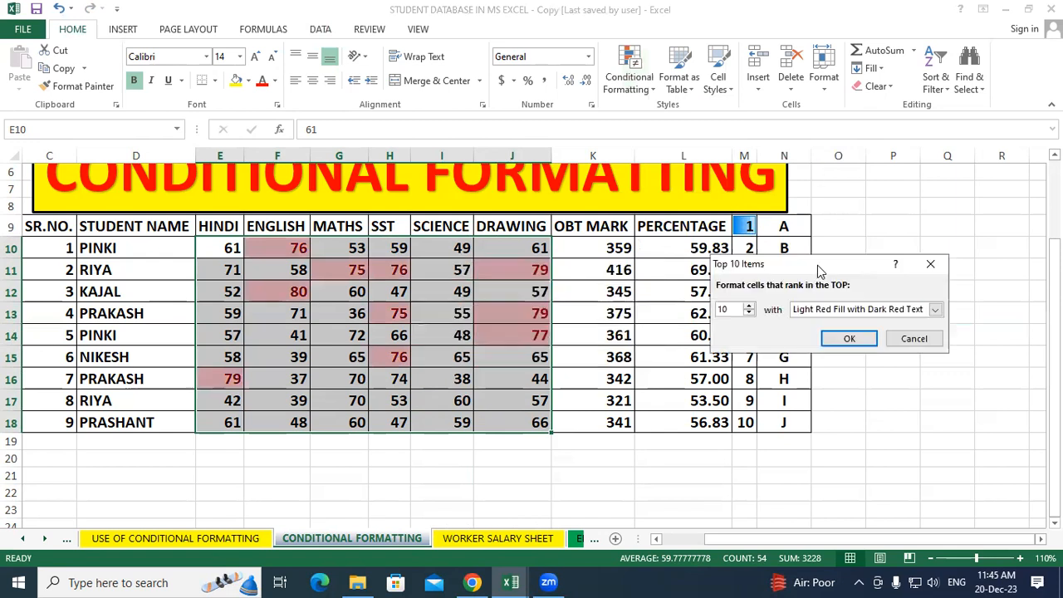
double_click(728, 309)
text(5)
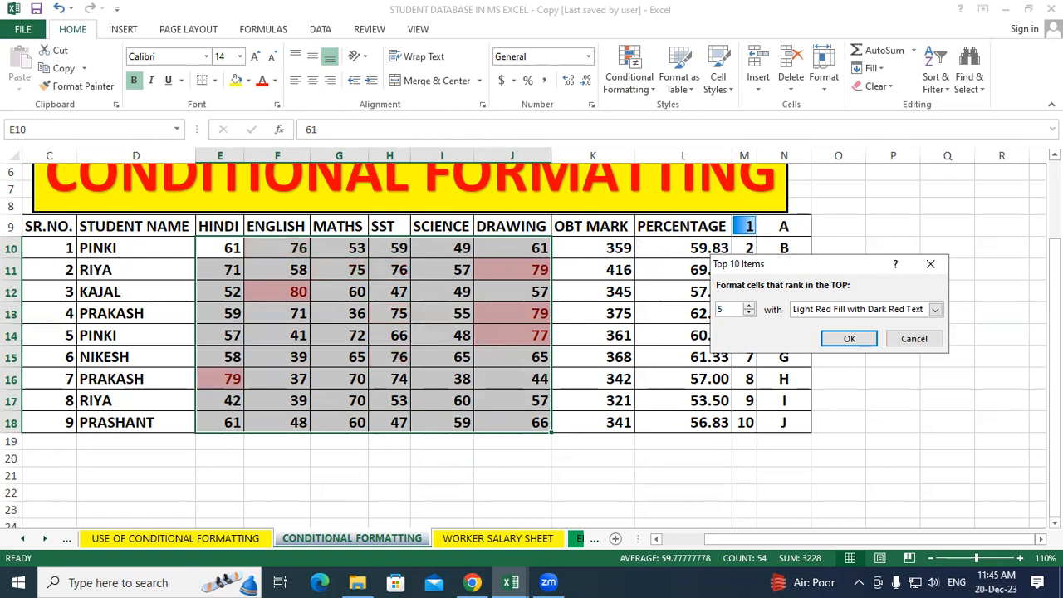
click(832, 340)
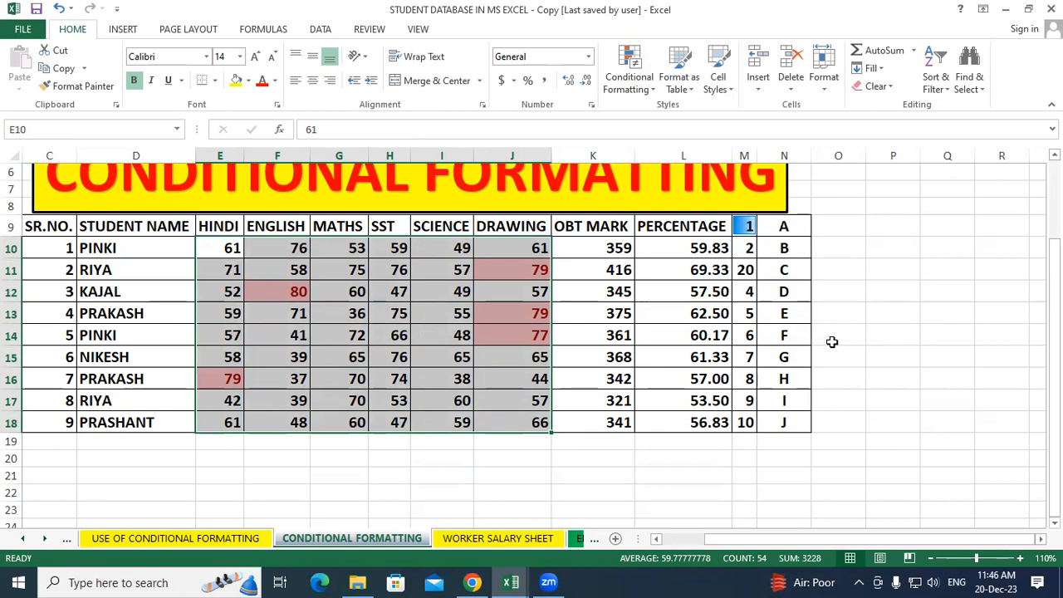
- Clear the conditional formatting rules from the subject marks in E10:J18
drag(225, 248, 519, 417)
click(628, 76)
mouse_move(697, 299)
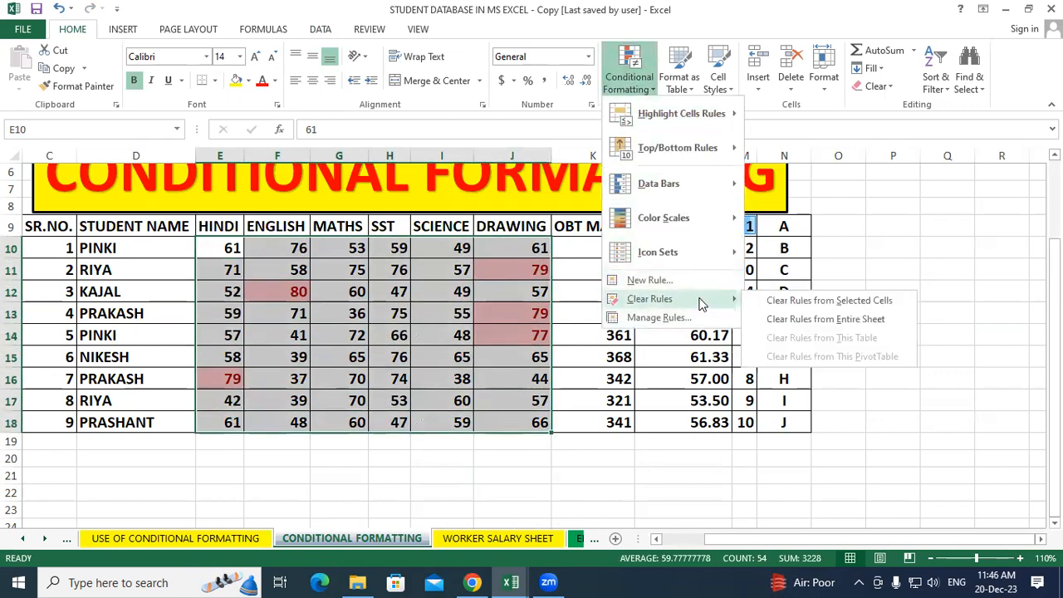
click(810, 305)
click(628, 77)
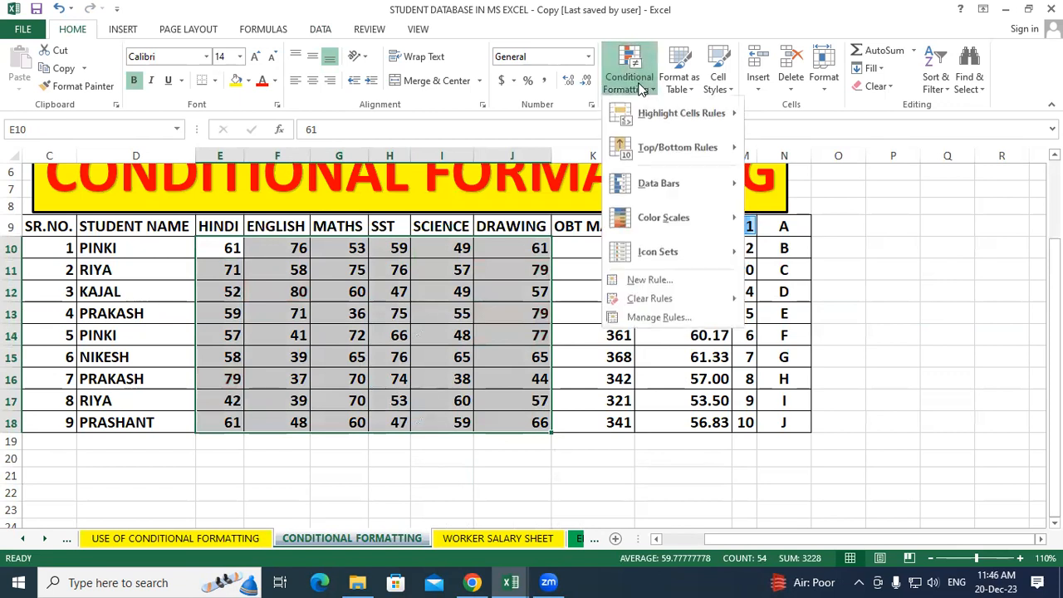
mouse_move(675, 150)
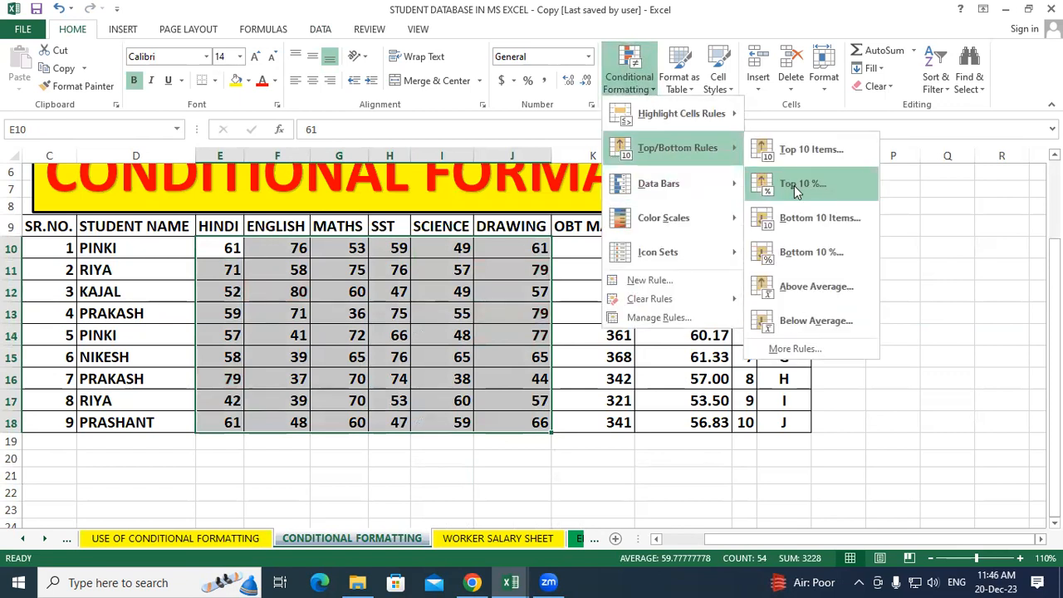
click(963, 217)
click(945, 249)
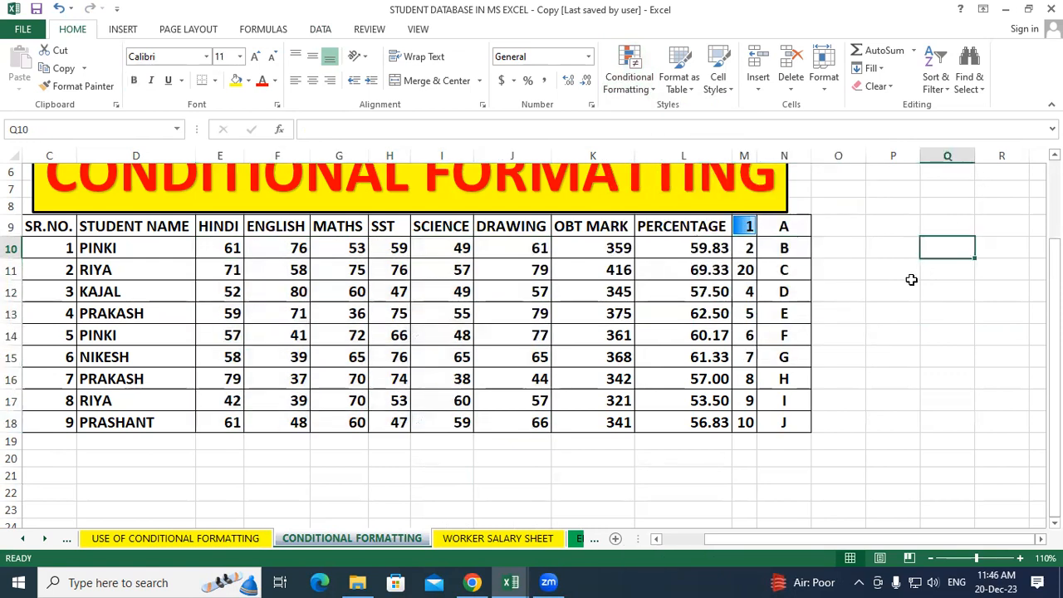
click(911, 277)
- Preview a Top 10% rule with Light Red Fill with Dark Red Text on the PERCENTAGE column L9:L18, without applying it
drag(683, 226, 694, 425)
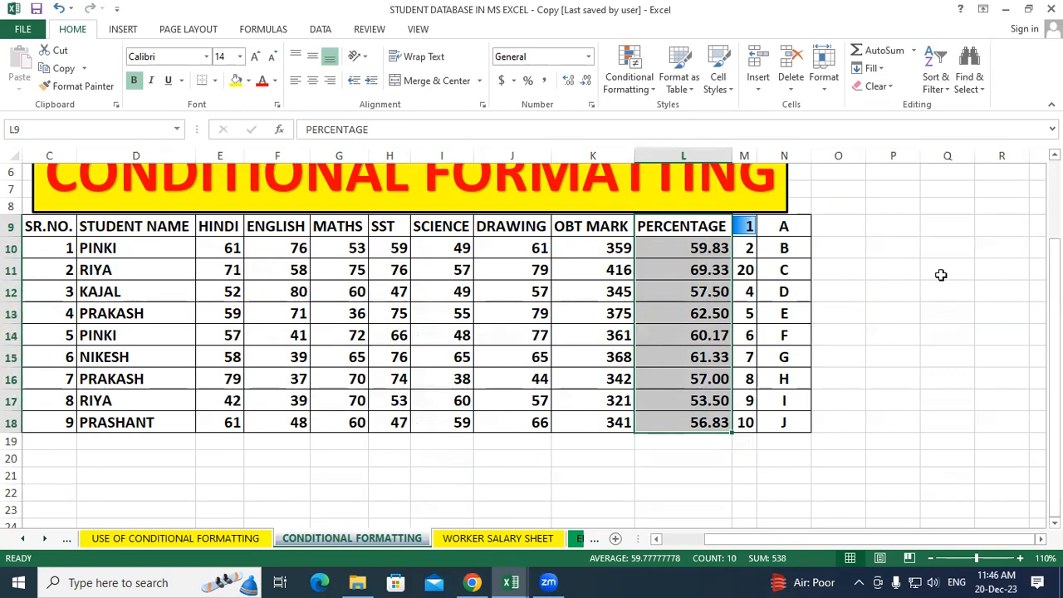
click(630, 79)
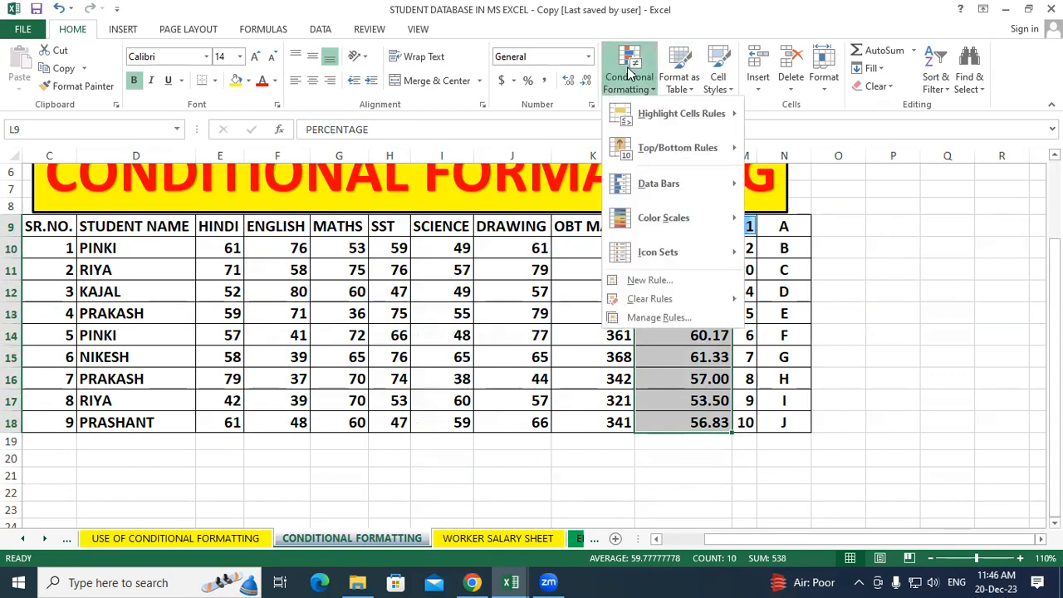
mouse_move(674, 141)
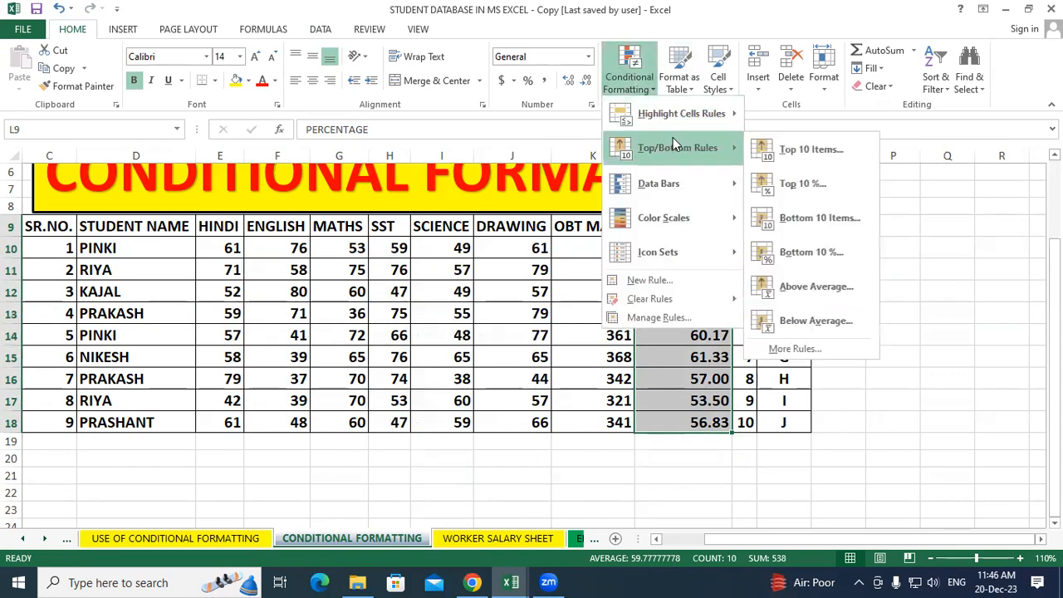
click(814, 184)
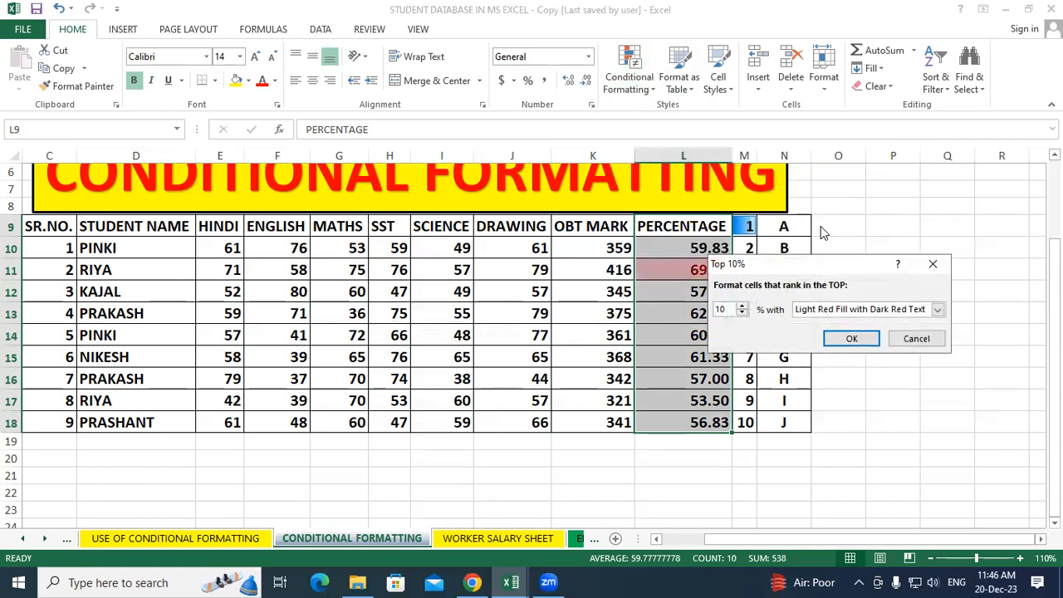
drag(800, 267, 867, 273)
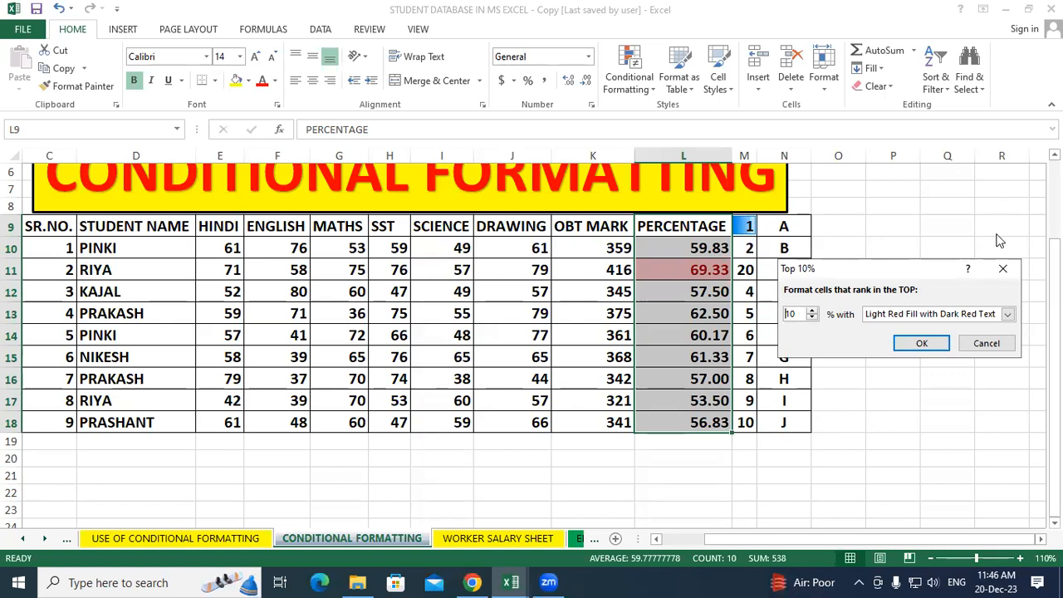
click(1000, 268)
- Preview a Bottom 10 Items rule with Light Red Fill with Dark Red Text on the marks in E10:J18, without applying it
click(630, 71)
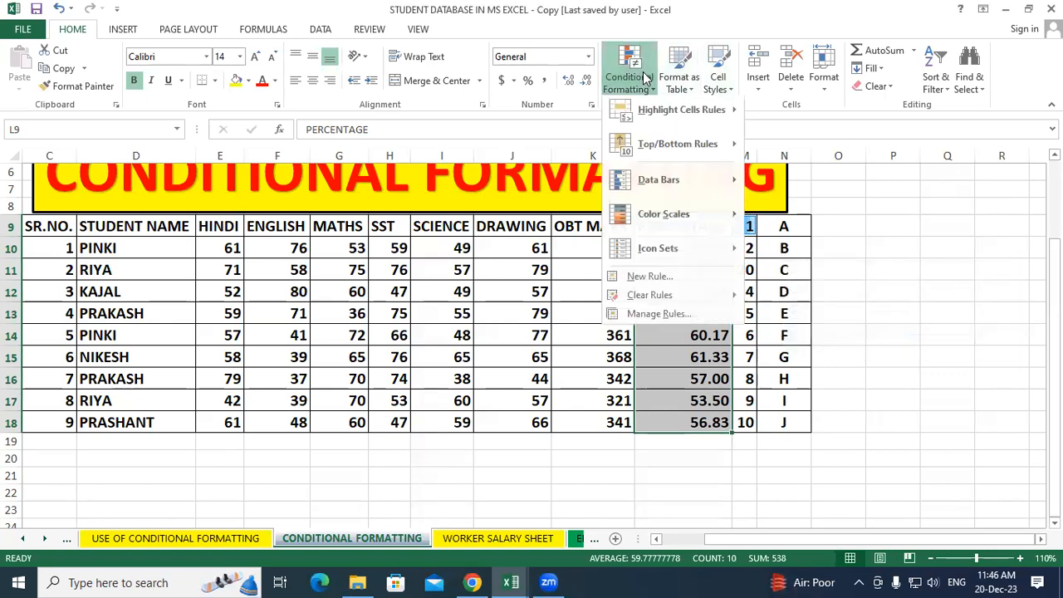
mouse_move(679, 150)
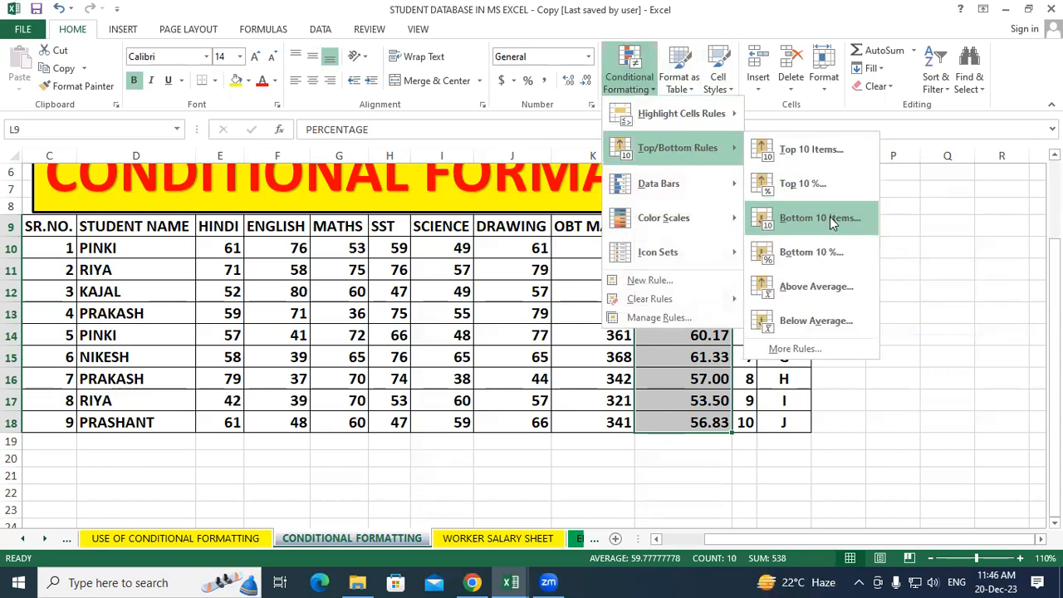
click(925, 247)
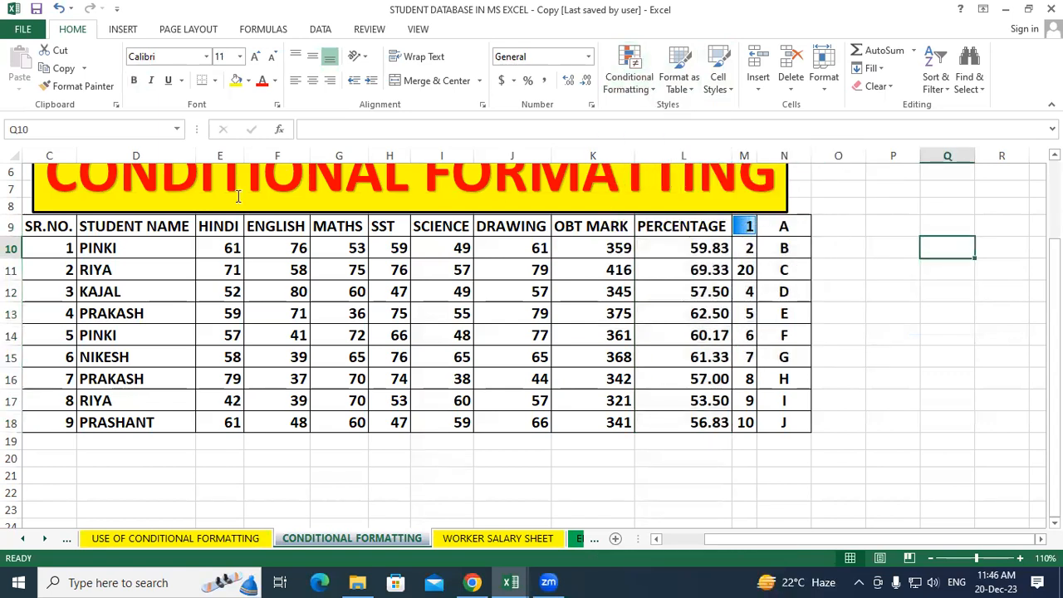
drag(221, 248, 512, 417)
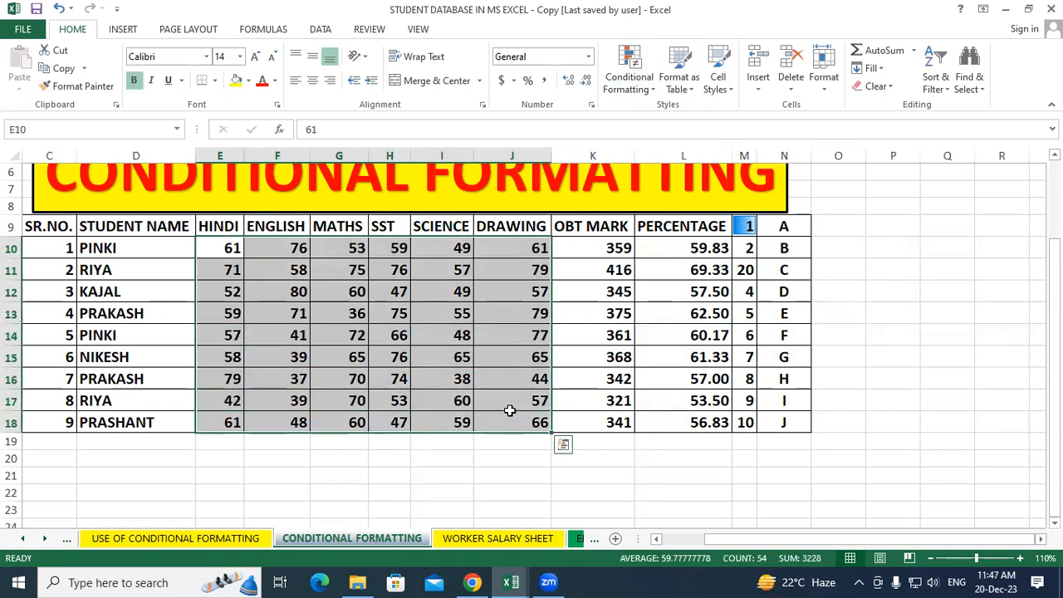
click(638, 65)
mouse_move(691, 146)
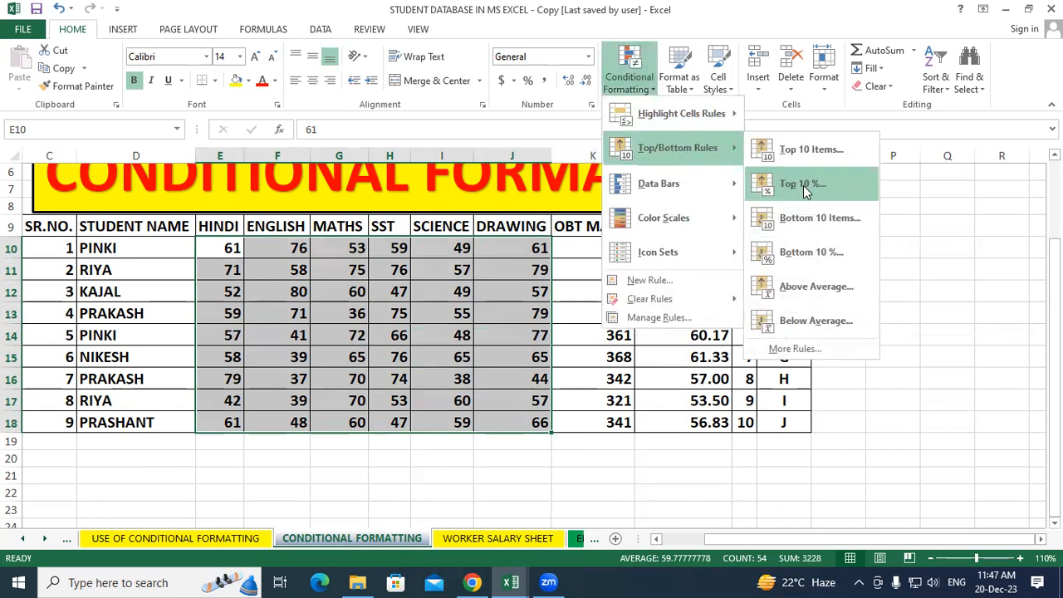
click(821, 219)
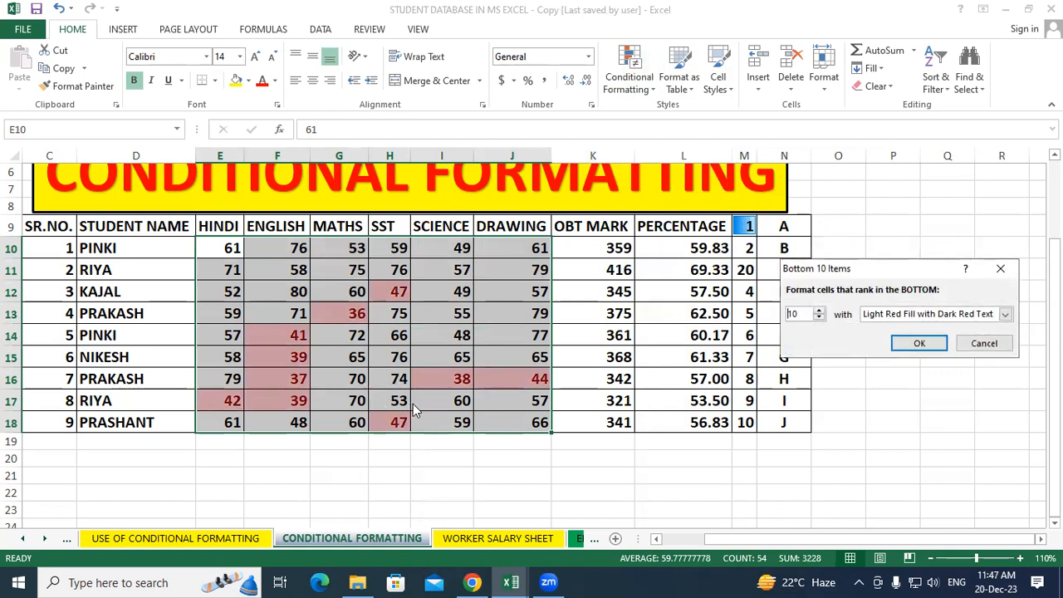
click(1001, 268)
- Preview a Bottom 10% rule with Light Red Fill with Dark Red Text on the PERCENTAGE column L9:L18, without applying it
click(629, 75)
mouse_move(677, 148)
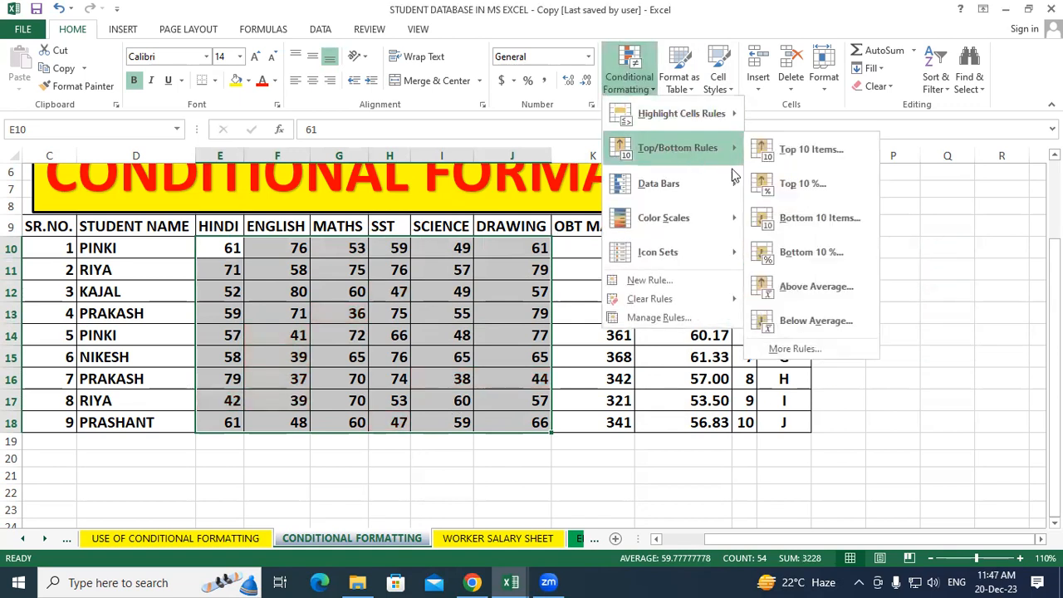
click(897, 268)
drag(692, 231, 705, 422)
click(630, 75)
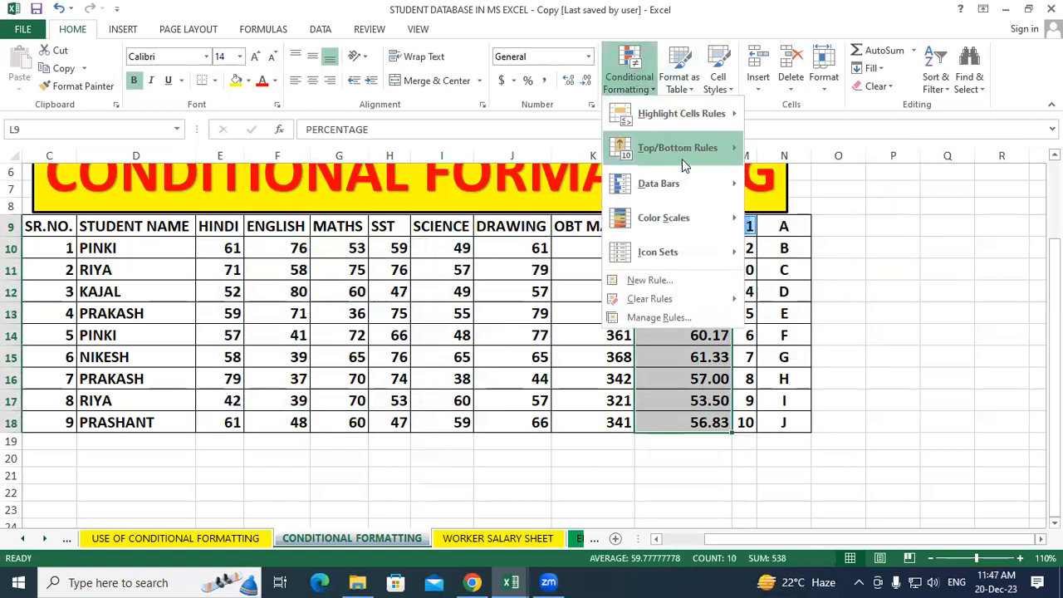
mouse_move(679, 150)
click(811, 252)
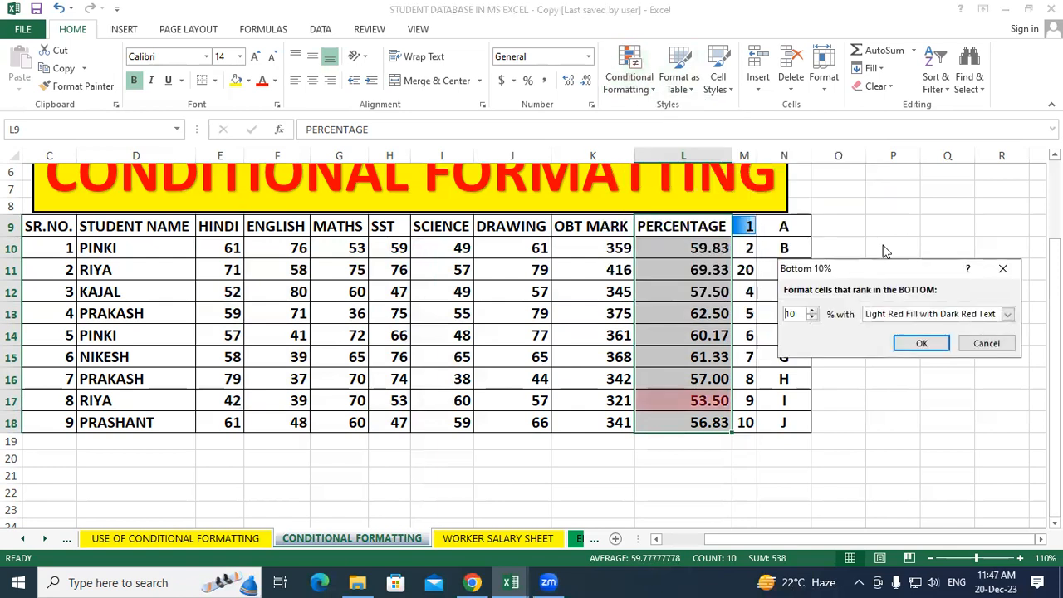
drag(880, 271, 901, 269)
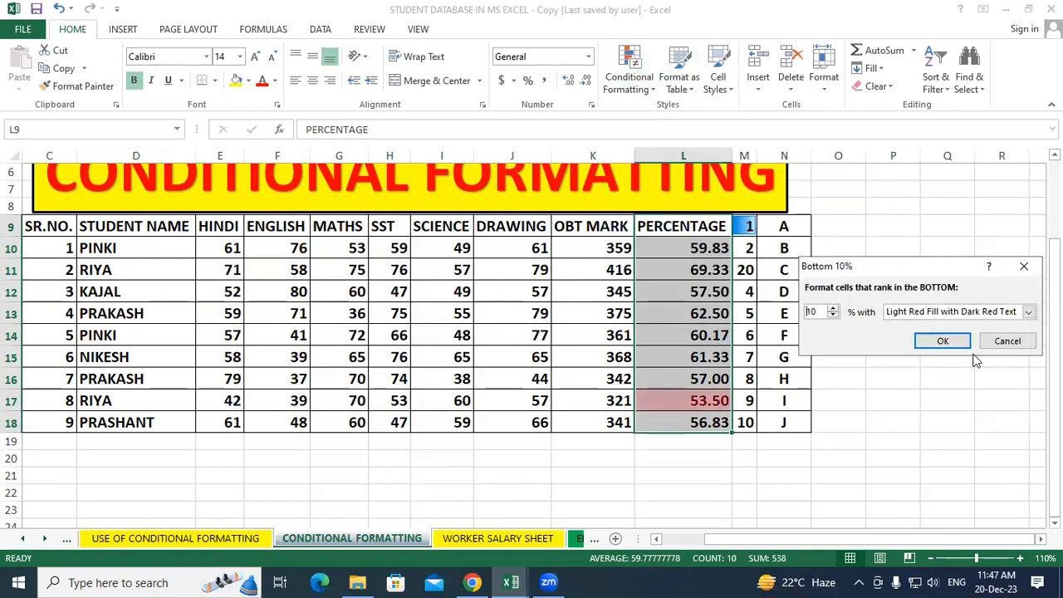
click(1024, 266)
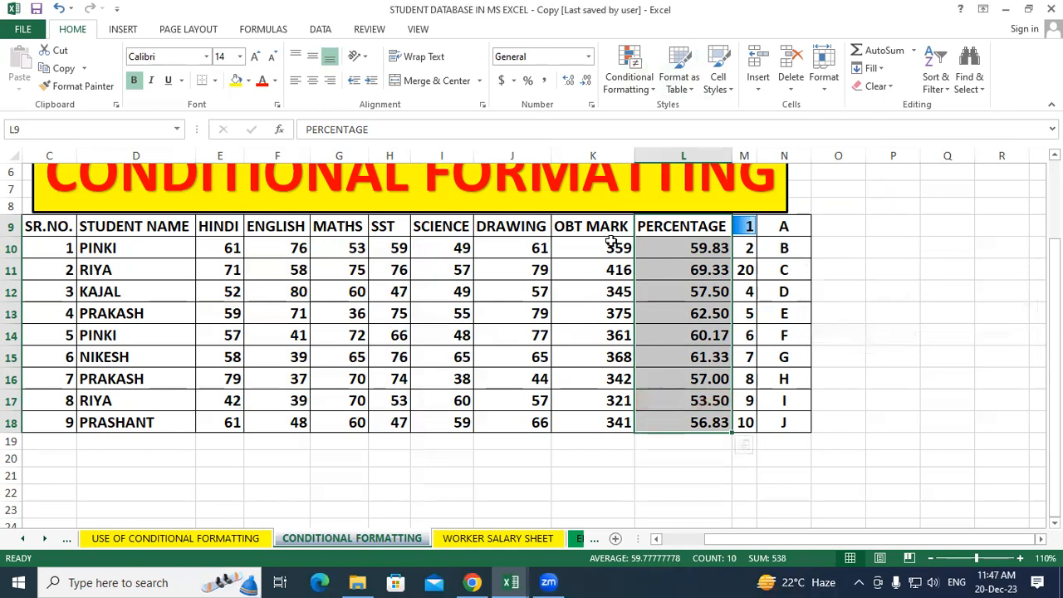
- Preview an Above Average rule with Light Red Fill with Dark Red Text on the PERCENTAGE column L9:L18, without applying it
click(628, 73)
mouse_move(674, 142)
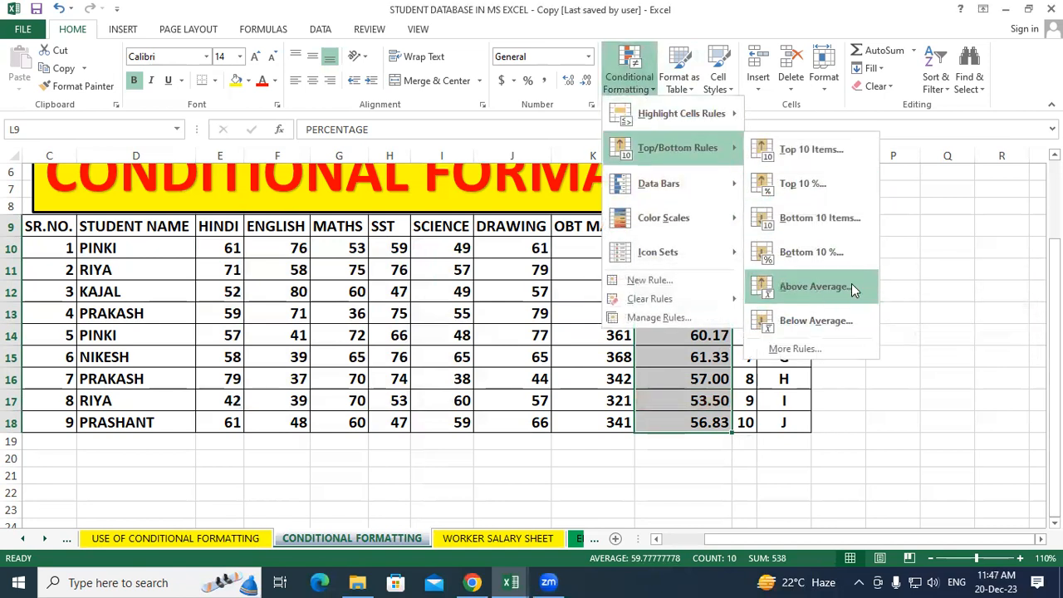
click(885, 232)
click(885, 233)
click(810, 294)
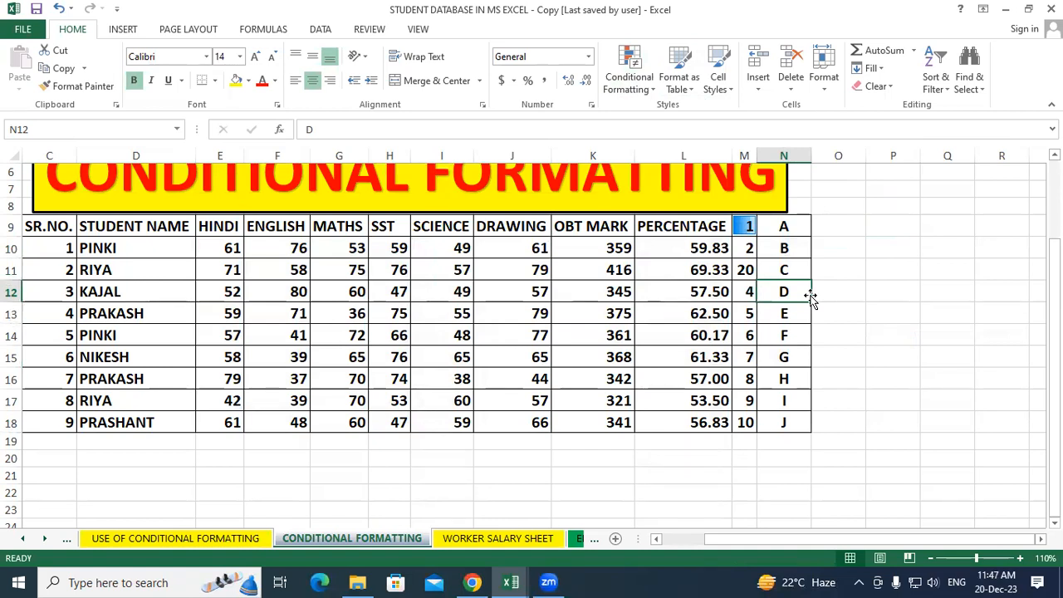
drag(666, 229, 688, 422)
click(629, 79)
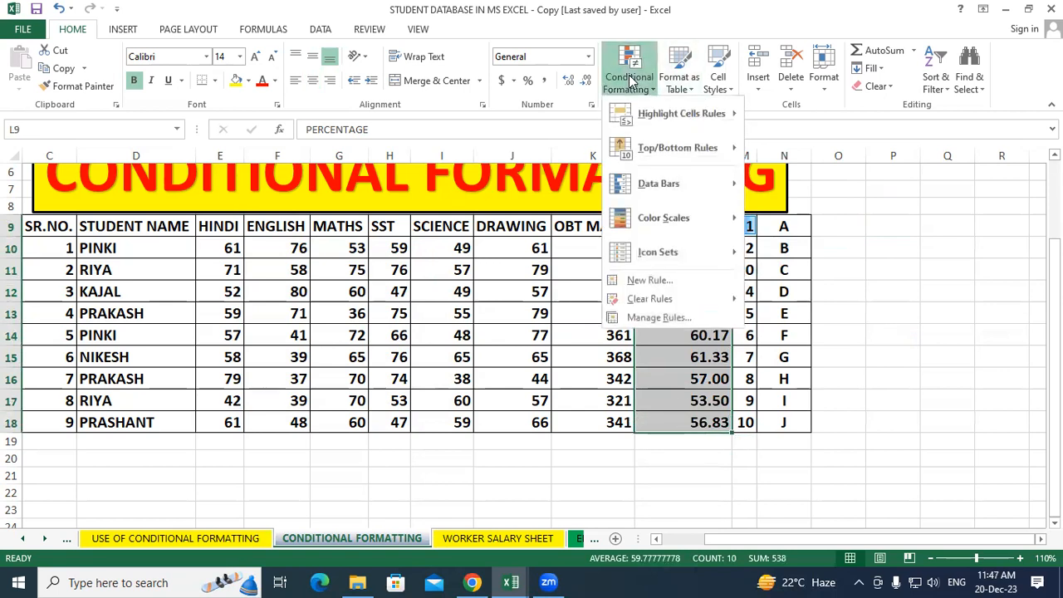
mouse_move(693, 159)
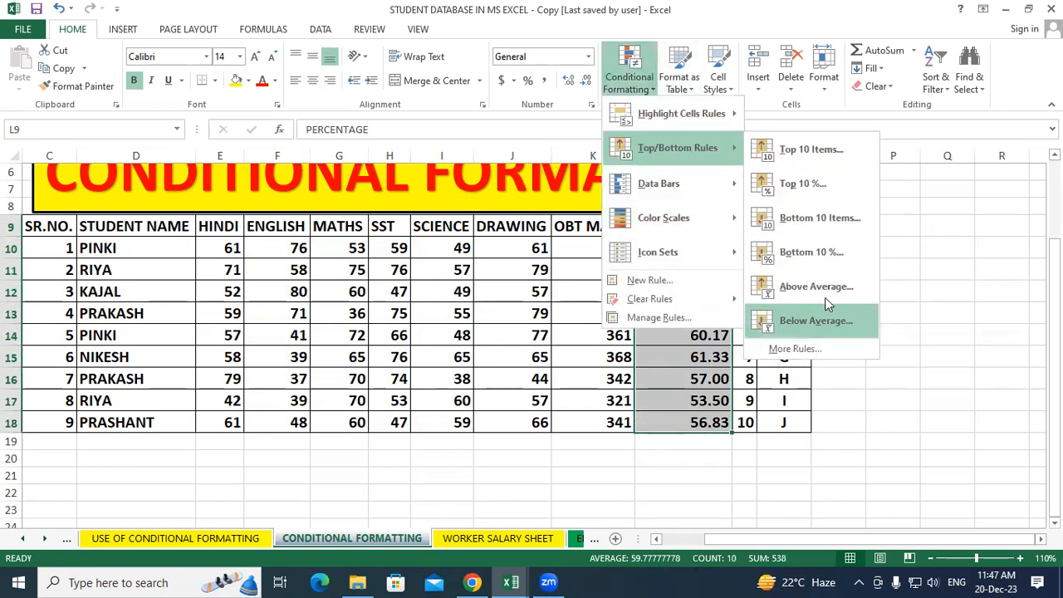
click(826, 296)
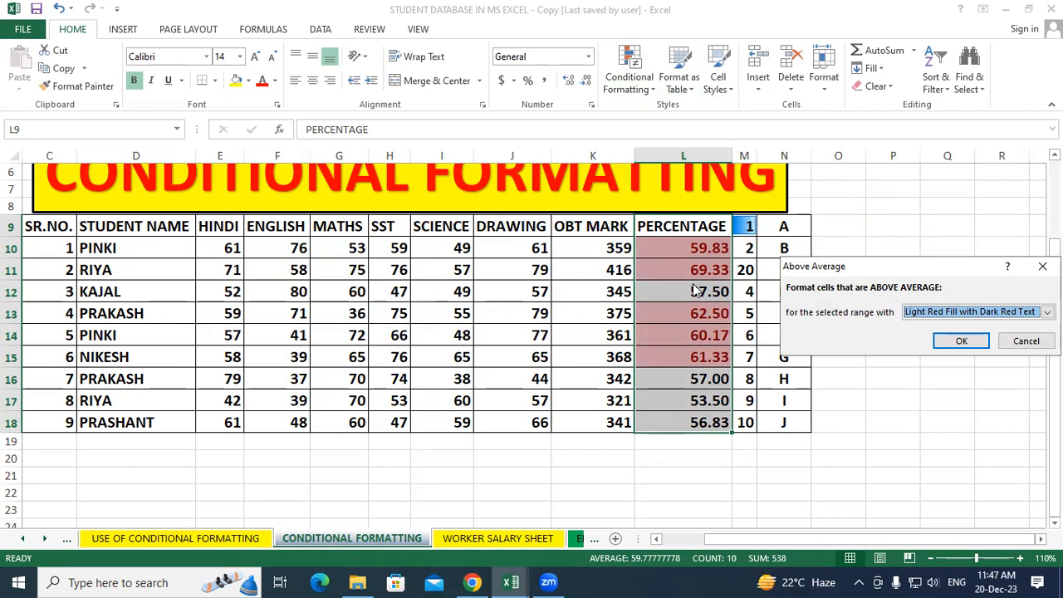
click(1042, 266)
- Preview a Below Average rule with Light Red Fill with Dark Red Text on the PERCENTAGE column L9:L18, without applying it
click(638, 81)
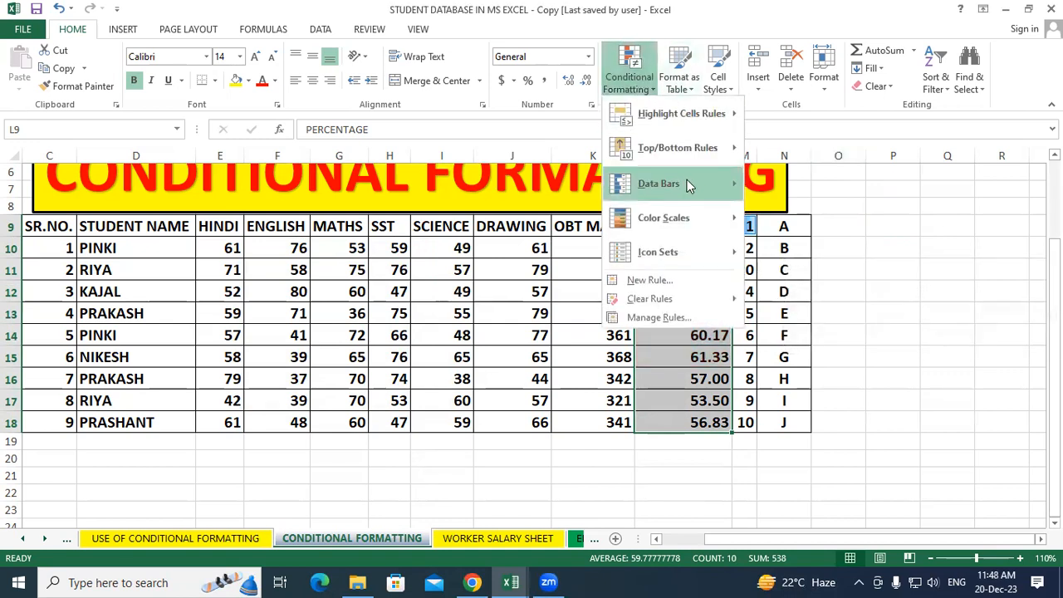
mouse_move(696, 151)
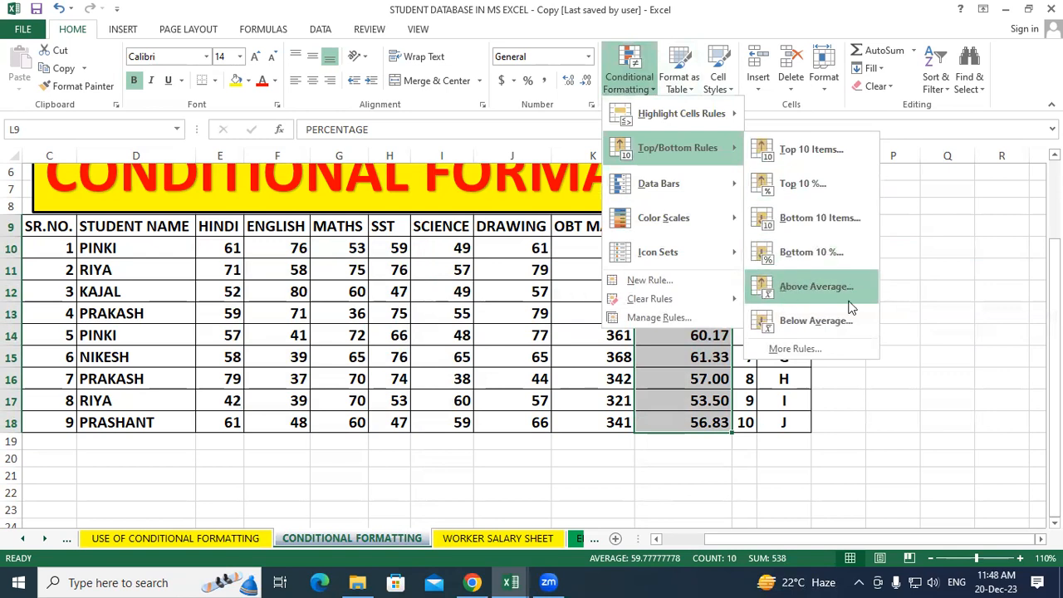
click(832, 323)
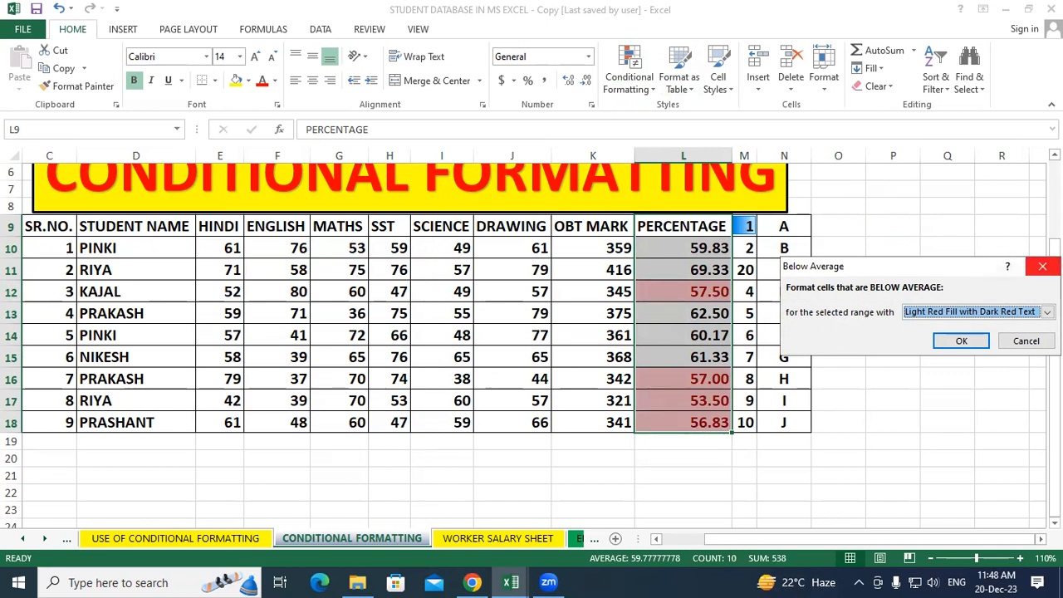
click(1042, 266)
click(901, 274)
- Apply light blue gradient-fill data bars to the subject marks in E10:J18
click(631, 76)
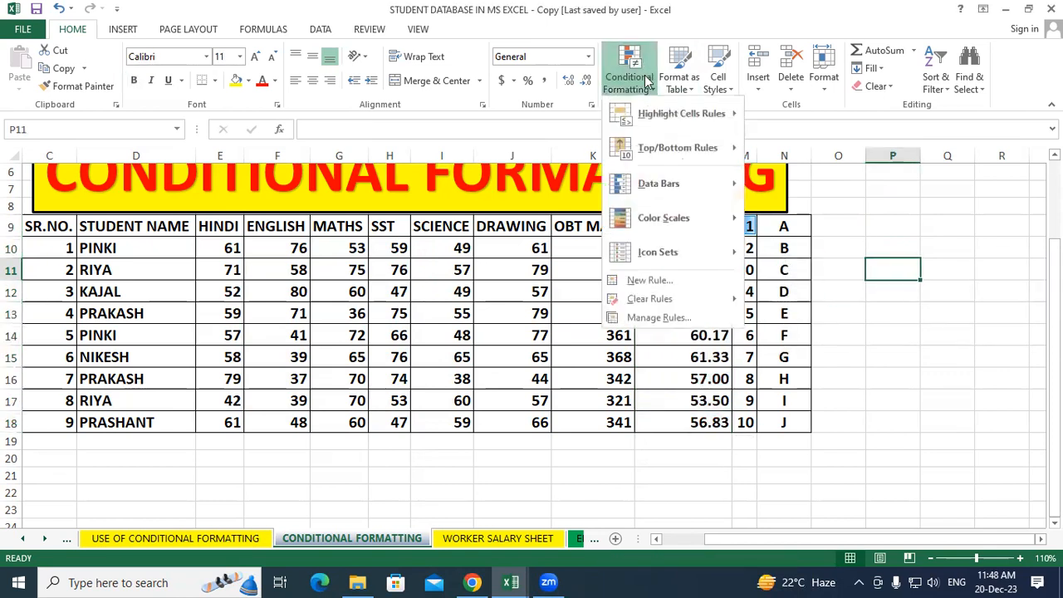
mouse_move(677, 181)
click(903, 274)
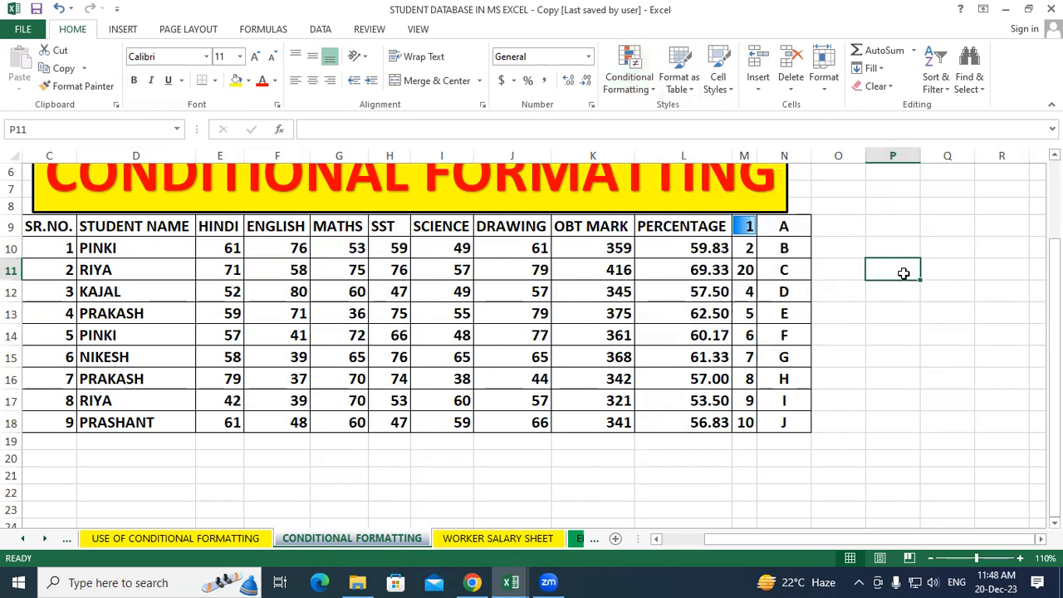
click(903, 293)
drag(239, 247, 558, 441)
click(629, 77)
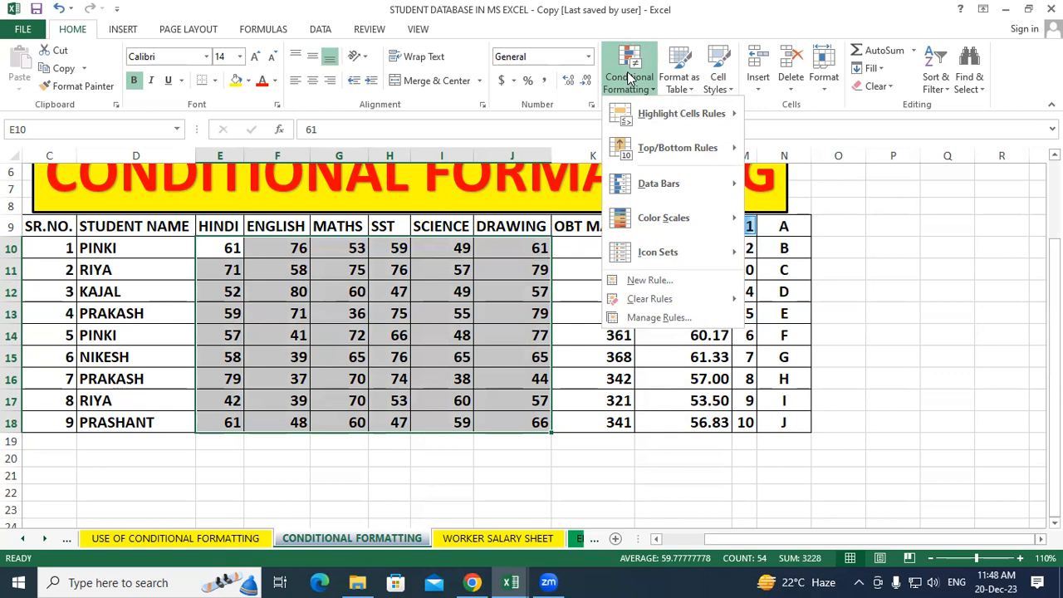
mouse_move(652, 182)
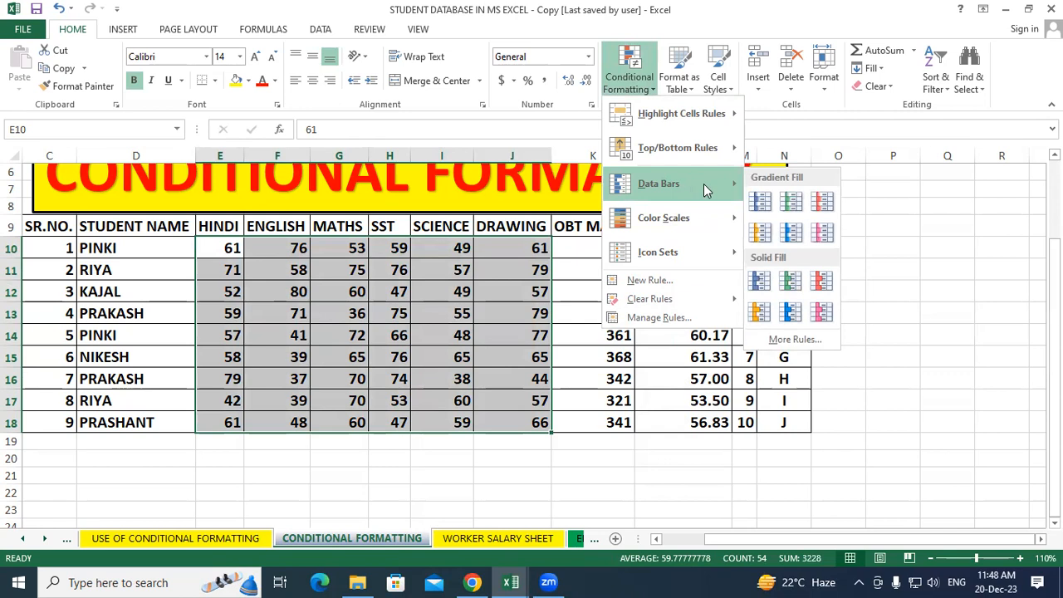
click(789, 237)
click(868, 273)
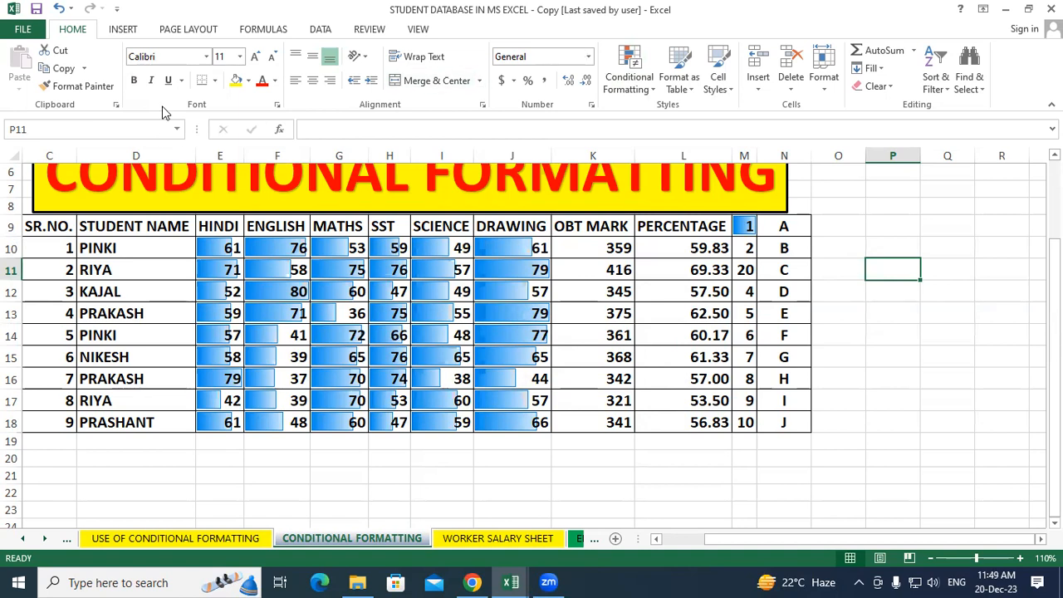
- Change the ENGLISH mark in F14 to 79 and check the updated data bar against the other marks
click(286, 333)
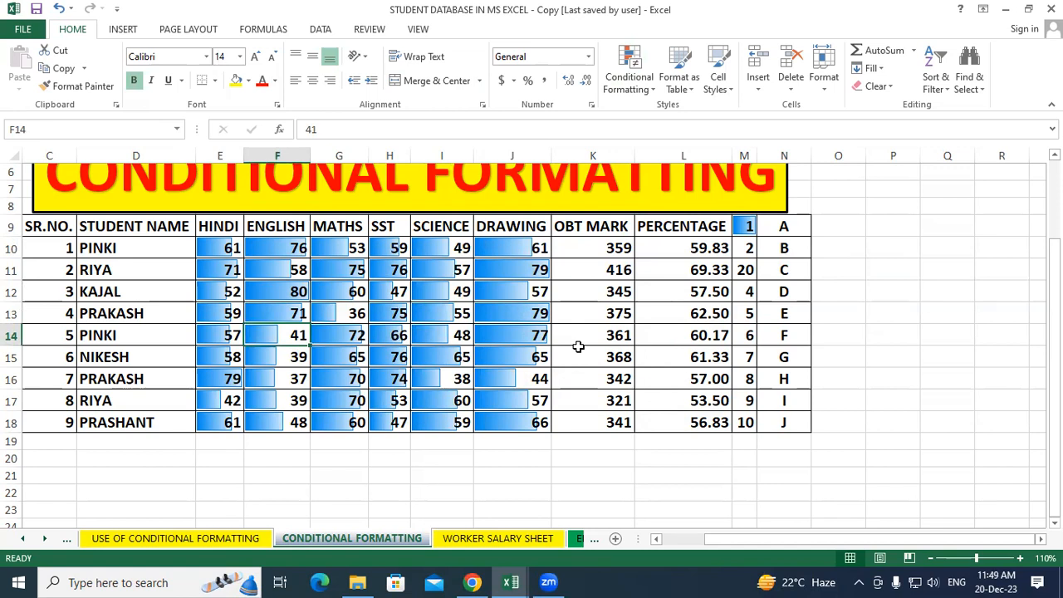
text(79)
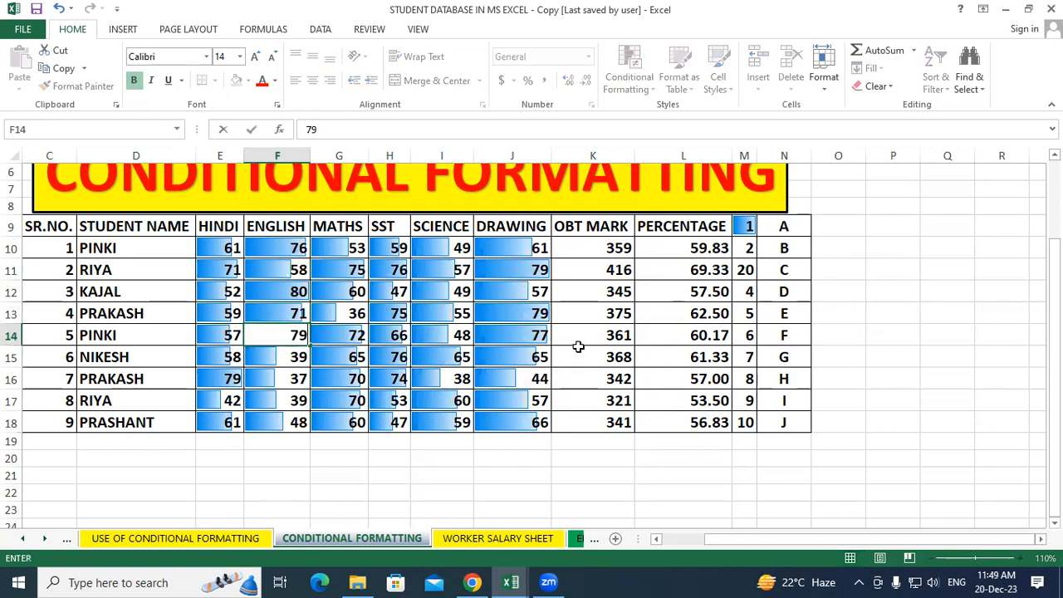
click(705, 314)
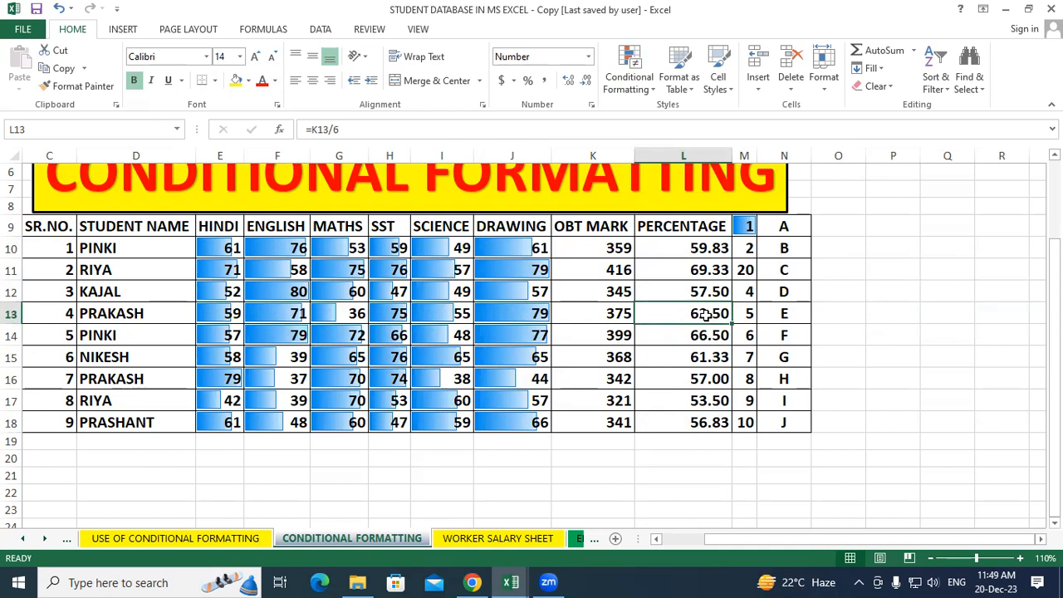
click(510, 270)
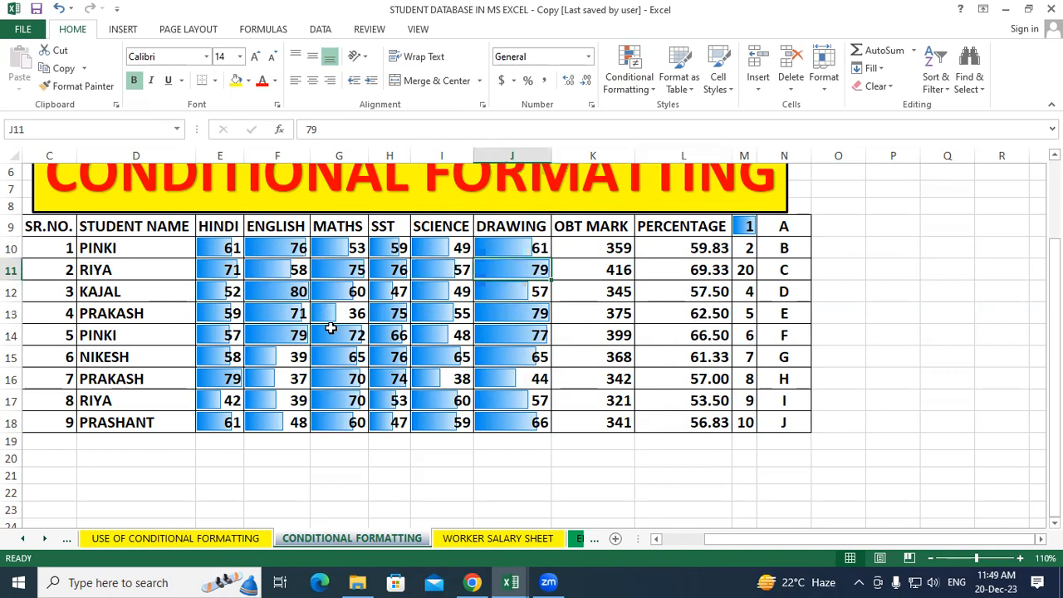
click(282, 332)
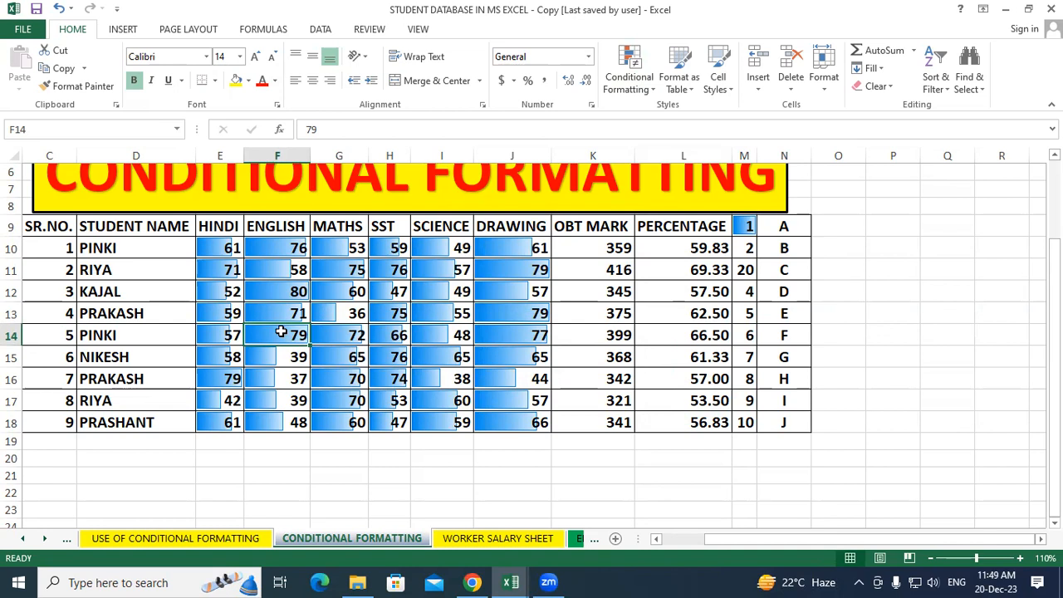
- Clear the data bar conditional formatting from the subject marks in E10:J18
click(209, 252)
drag(210, 252, 517, 422)
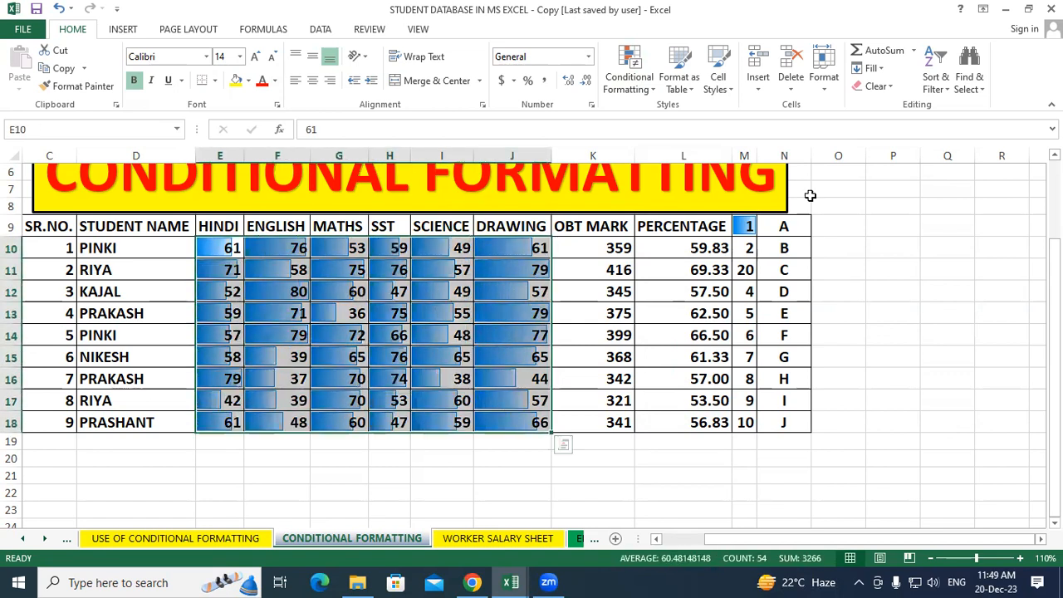
click(656, 79)
mouse_move(694, 299)
click(783, 306)
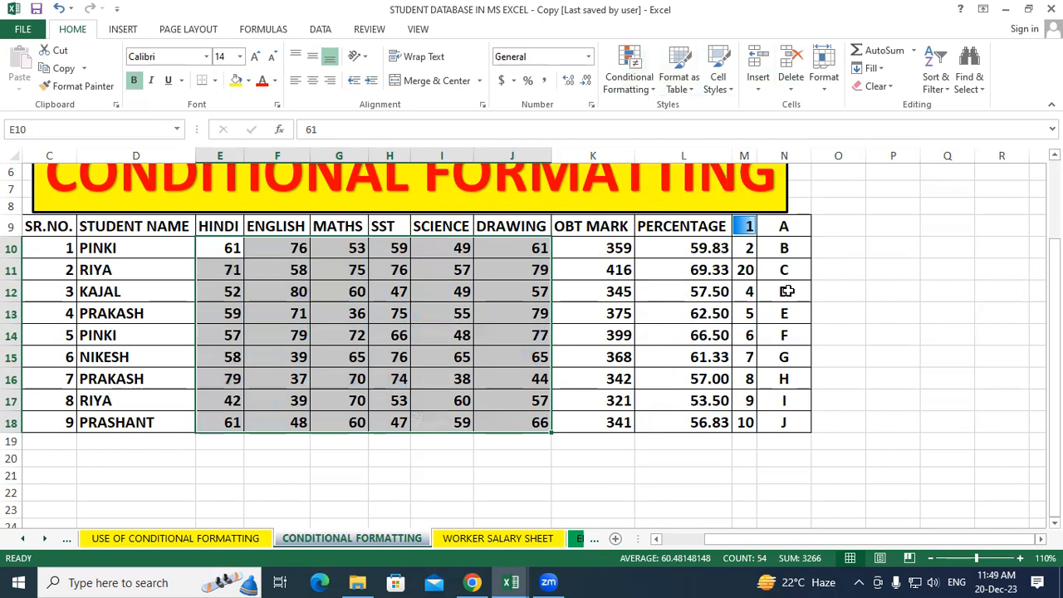
- Apply the icon set of uncircled check mark, exclamation mark and cross symbols to the subject marks in E10:J18
click(629, 77)
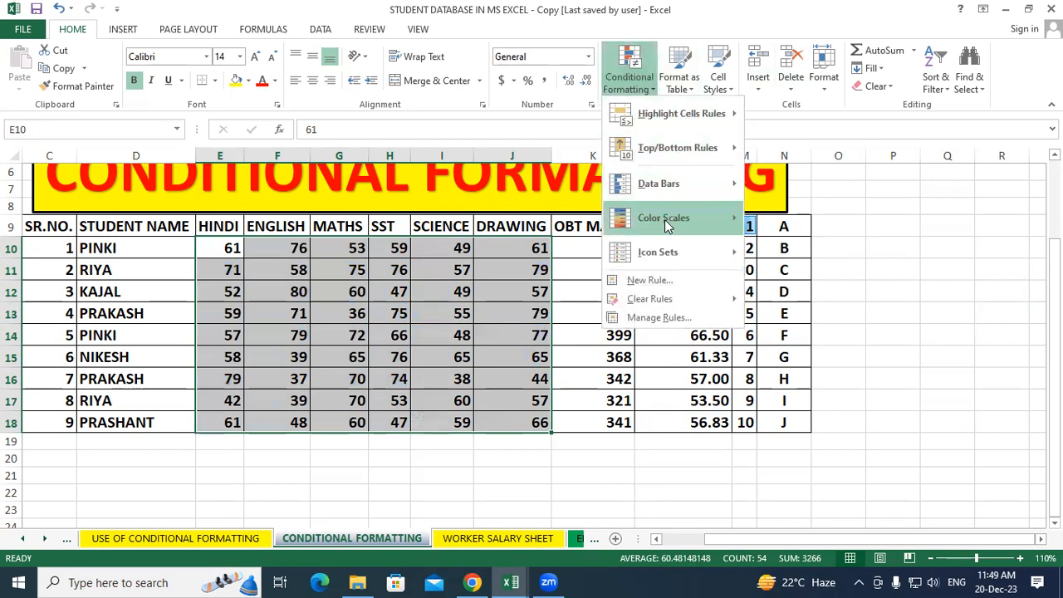
mouse_move(667, 222)
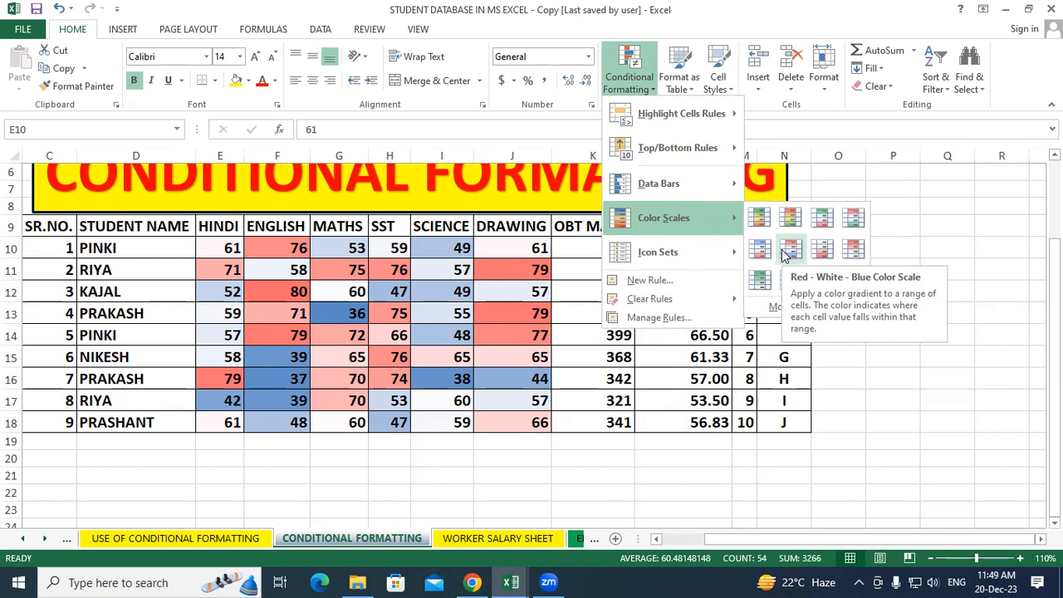
mouse_move(710, 254)
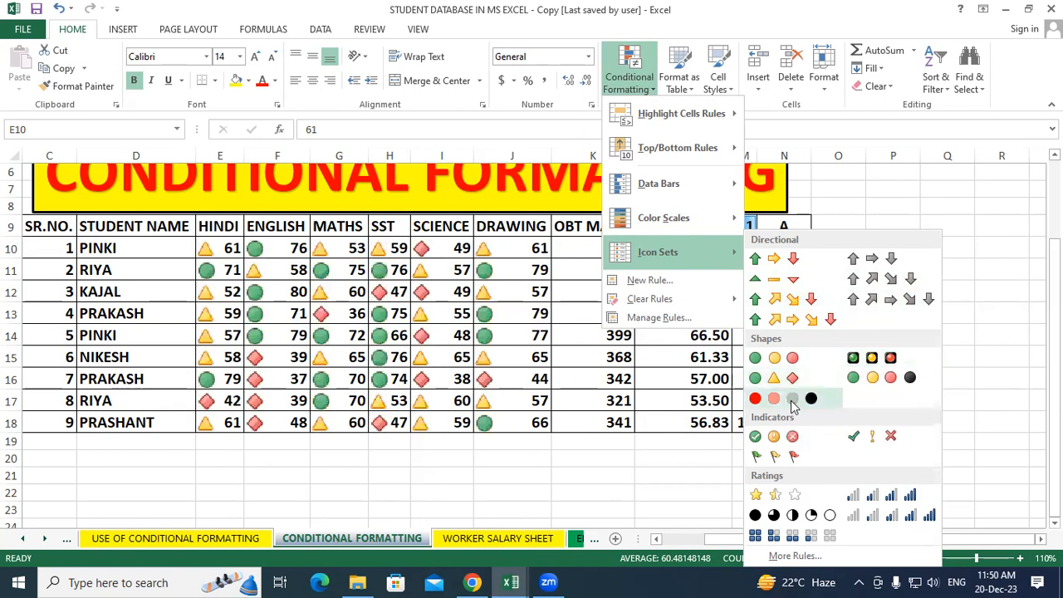
click(878, 436)
click(734, 339)
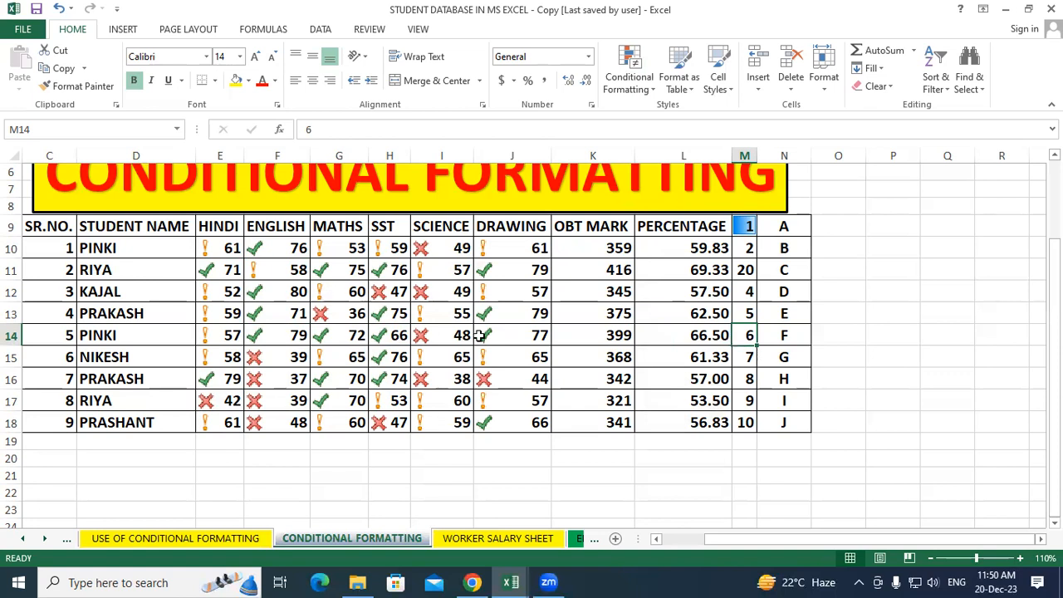
- Clear the check mark, exclamation mark and cross icon rule from the marks in E10:J18
drag(229, 250, 538, 421)
click(633, 79)
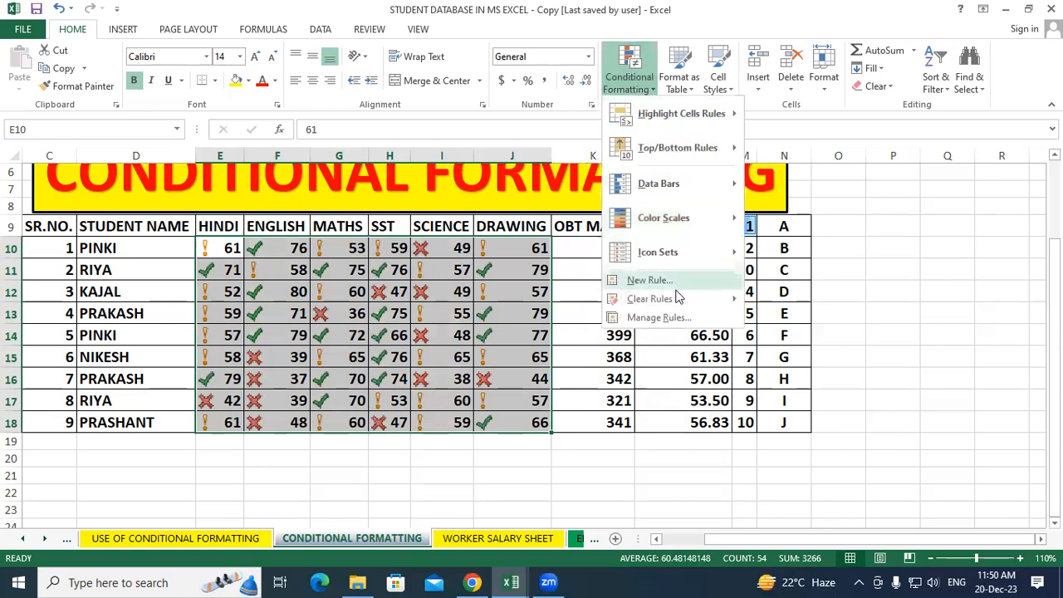
mouse_move(672, 299)
click(785, 297)
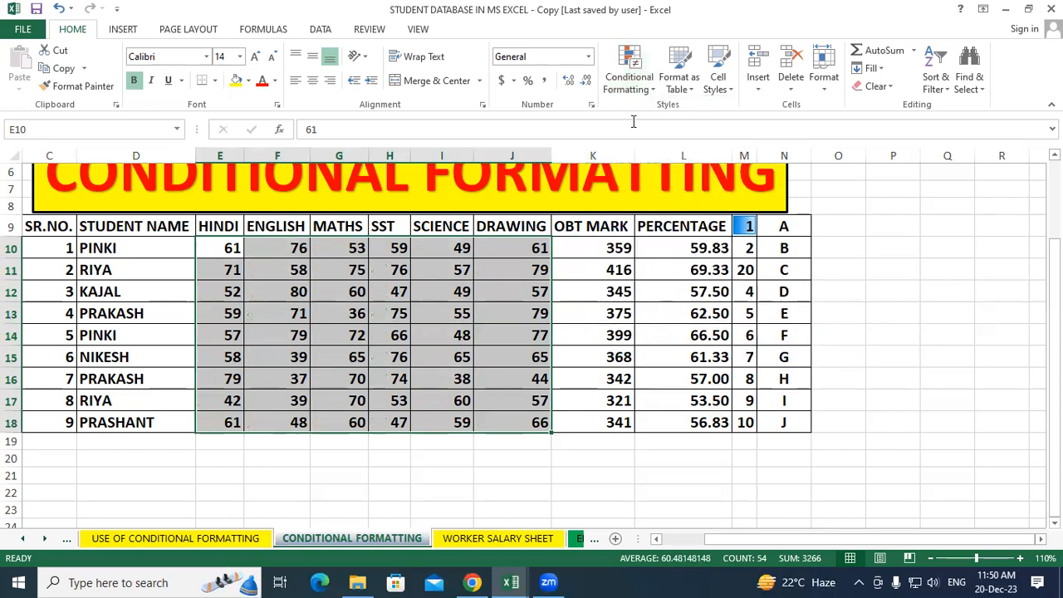
- Apply the black-and-white quarter-circle ratings icon set with five levels to the subject marks in E10:J18
click(630, 73)
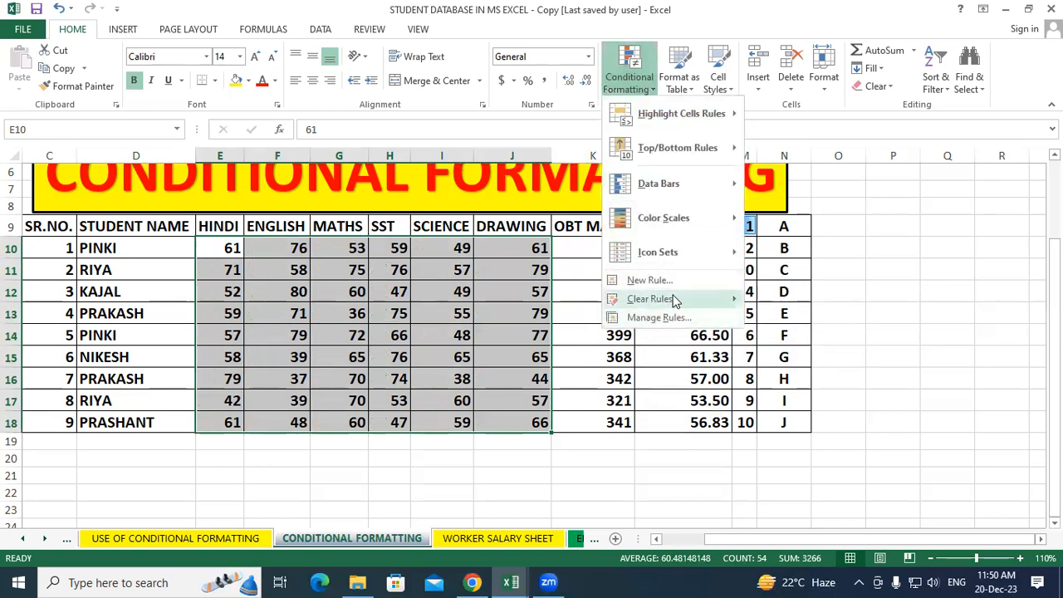
mouse_move(675, 256)
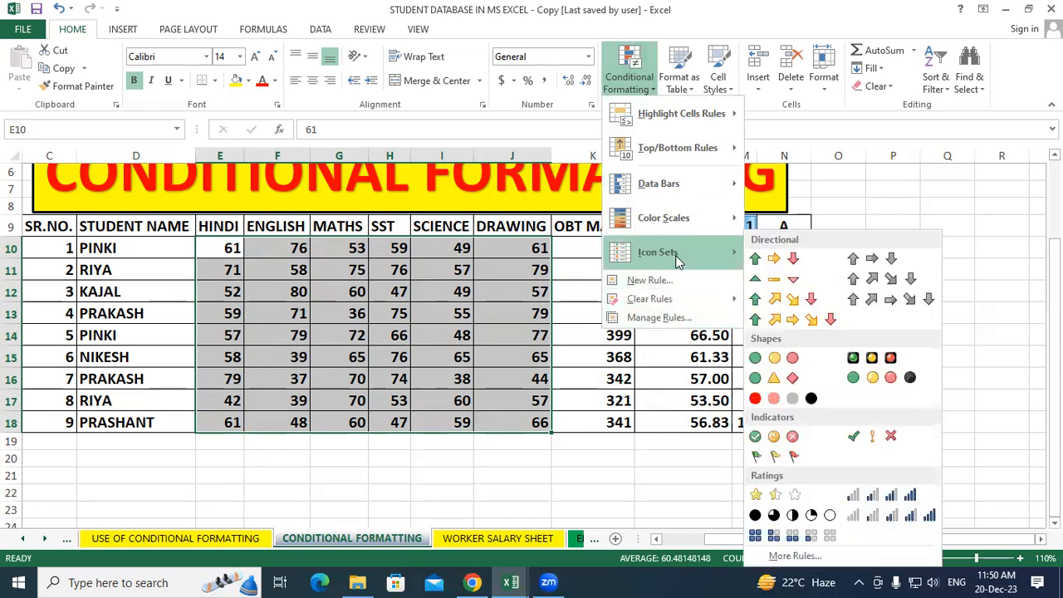
click(783, 519)
click(864, 334)
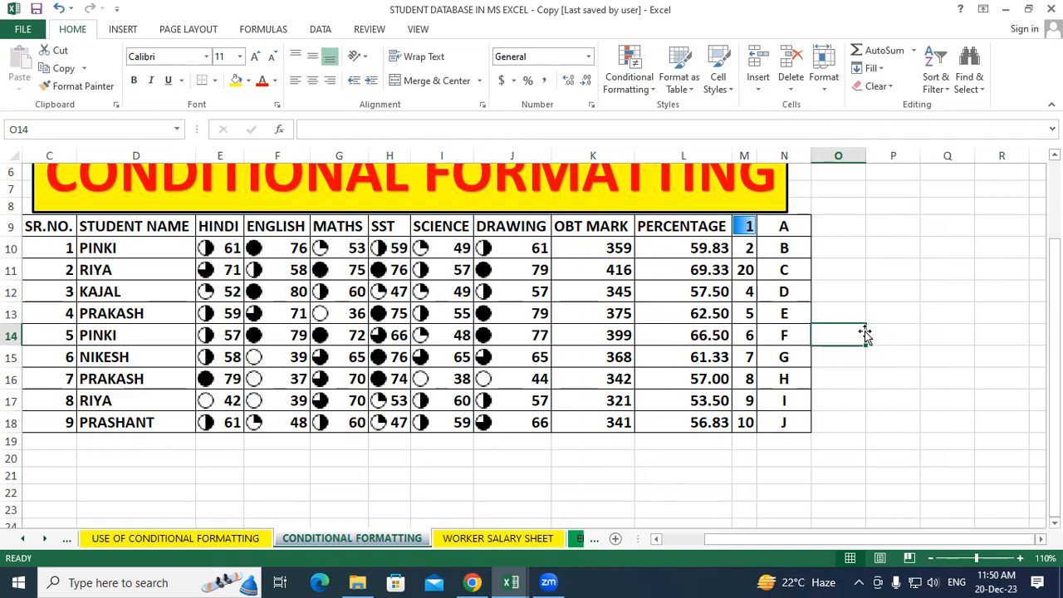
click(540, 379)
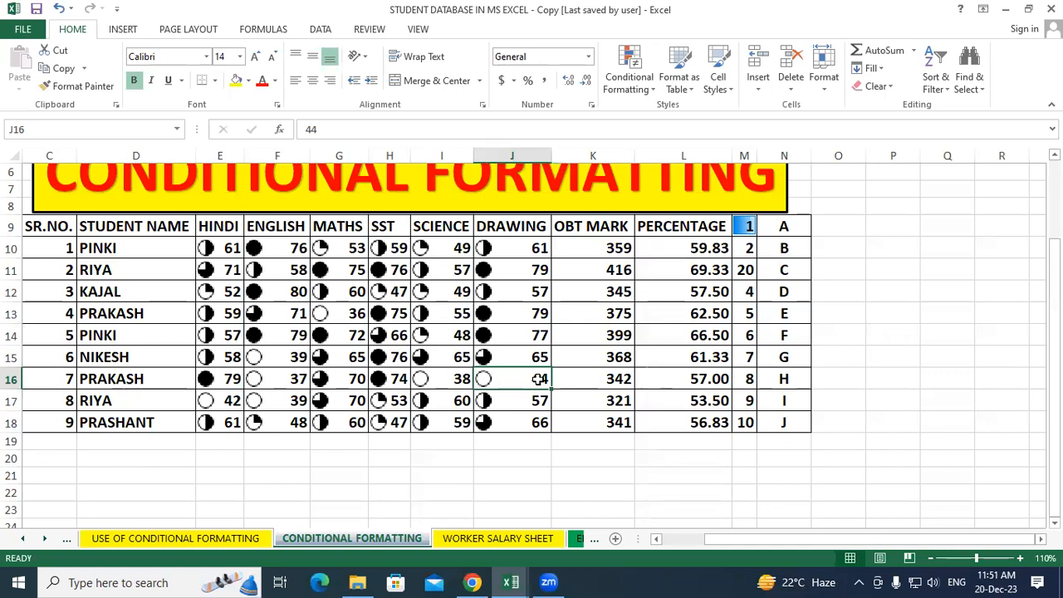
- Clear the quarter-circle icon rule from the subject marks in E10:J18
click(221, 252)
drag(278, 289, 504, 415)
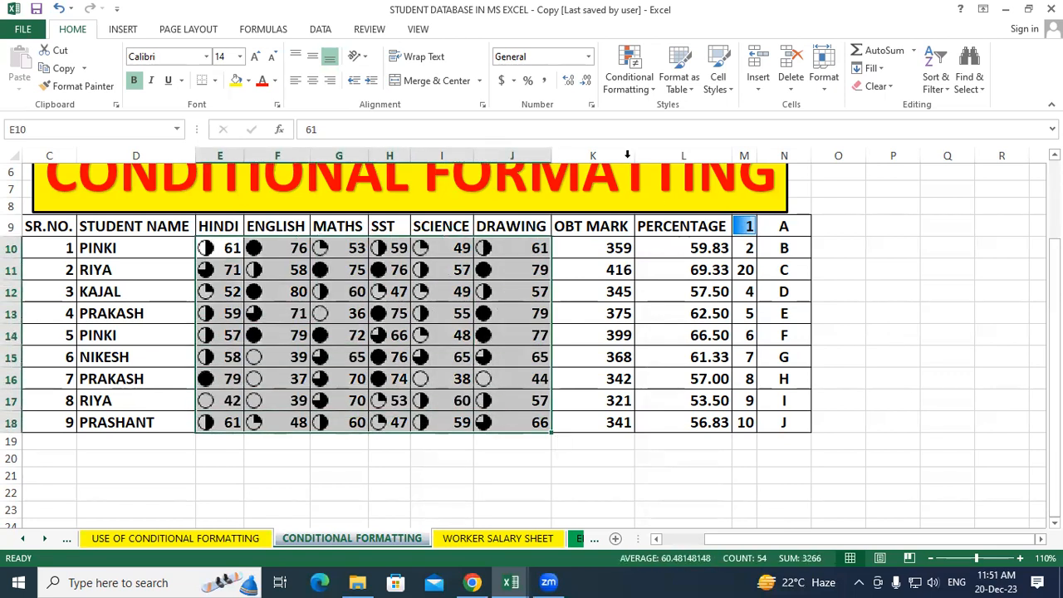
click(628, 77)
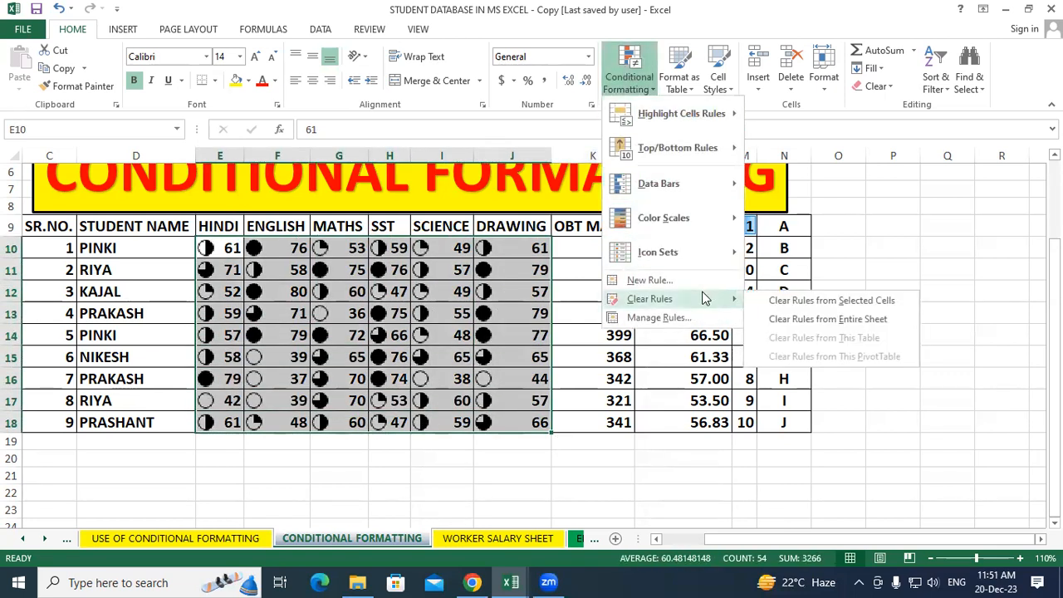
mouse_move(704, 298)
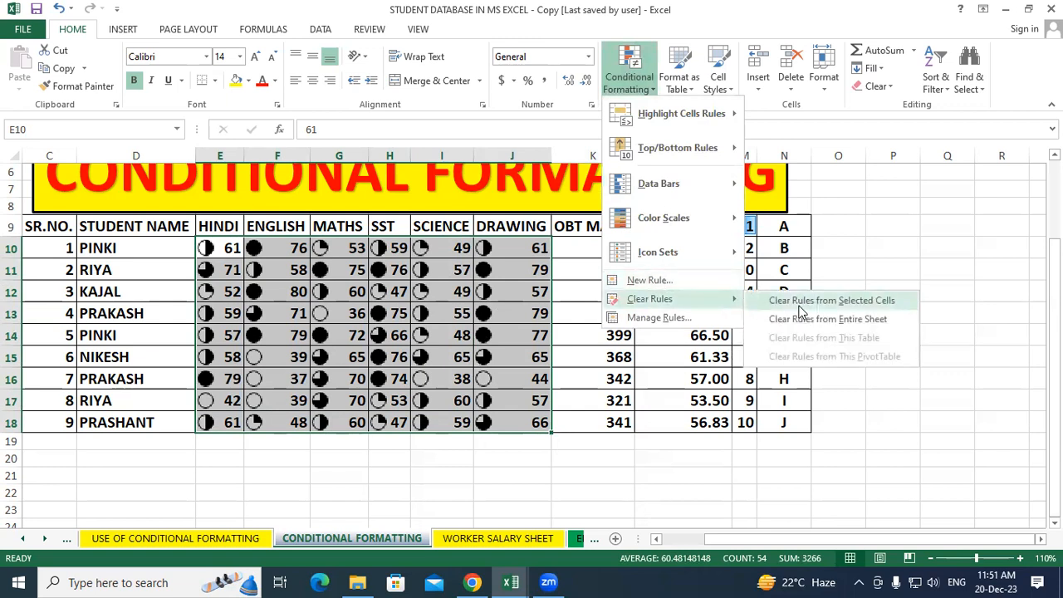
click(773, 300)
- Apply the five-level signal-bar ratings icon set to the marks in E10:J18 and review the icons on individual marks
click(629, 77)
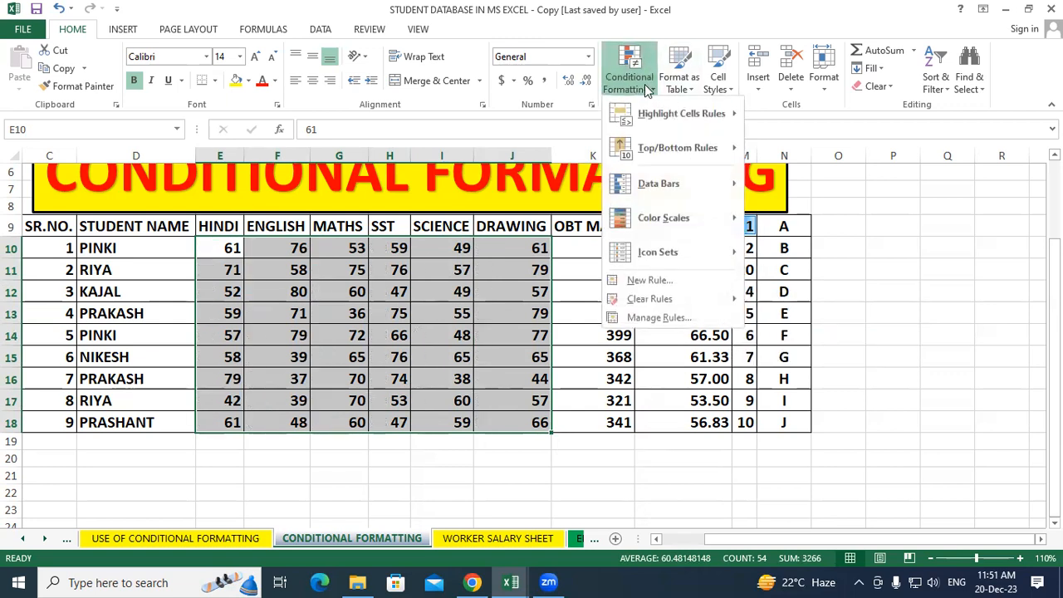
mouse_move(714, 256)
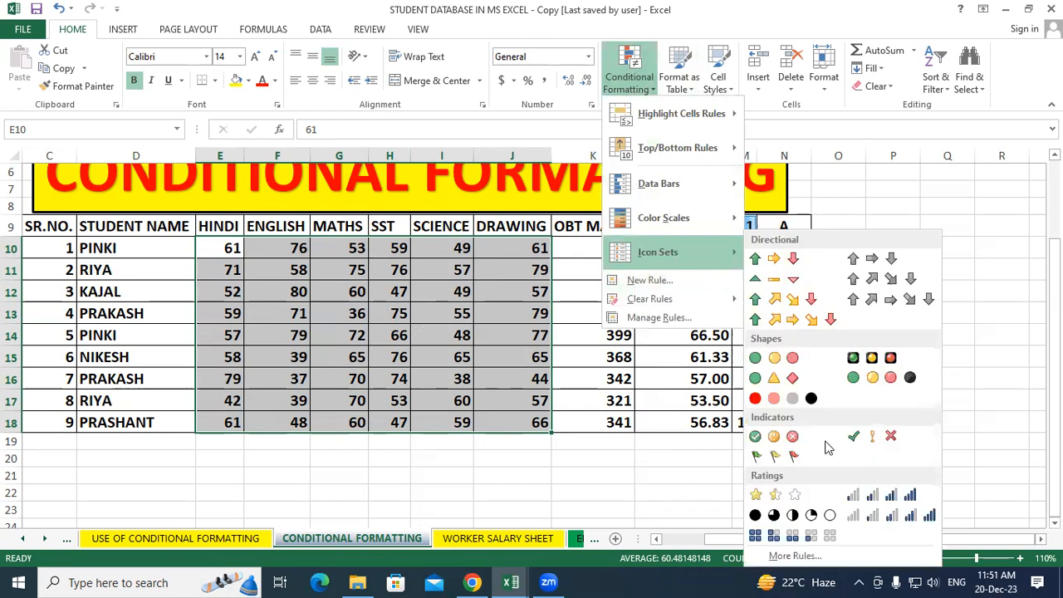
click(868, 514)
click(881, 307)
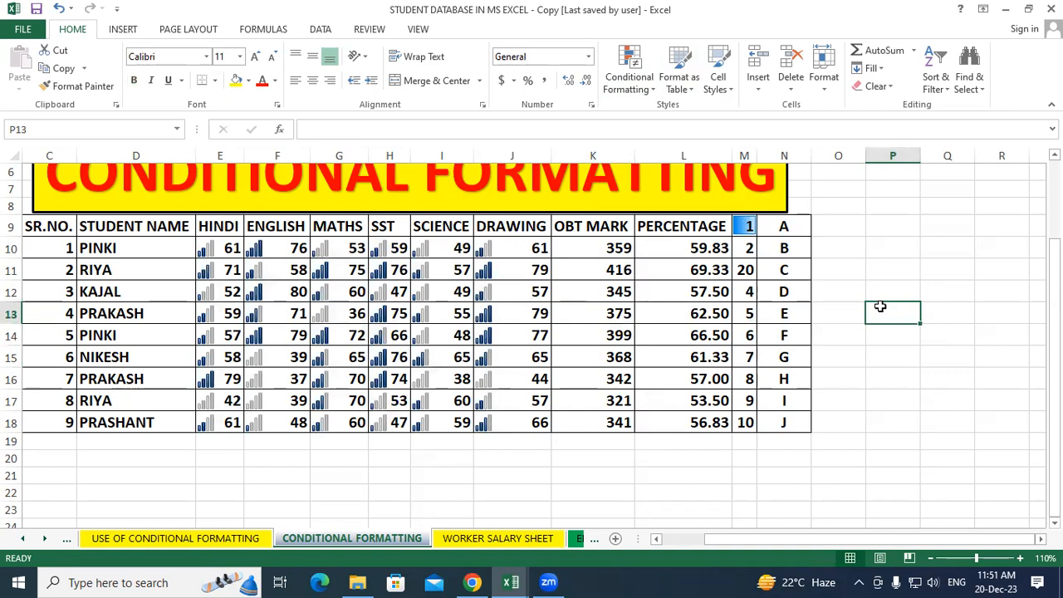
click(511, 338)
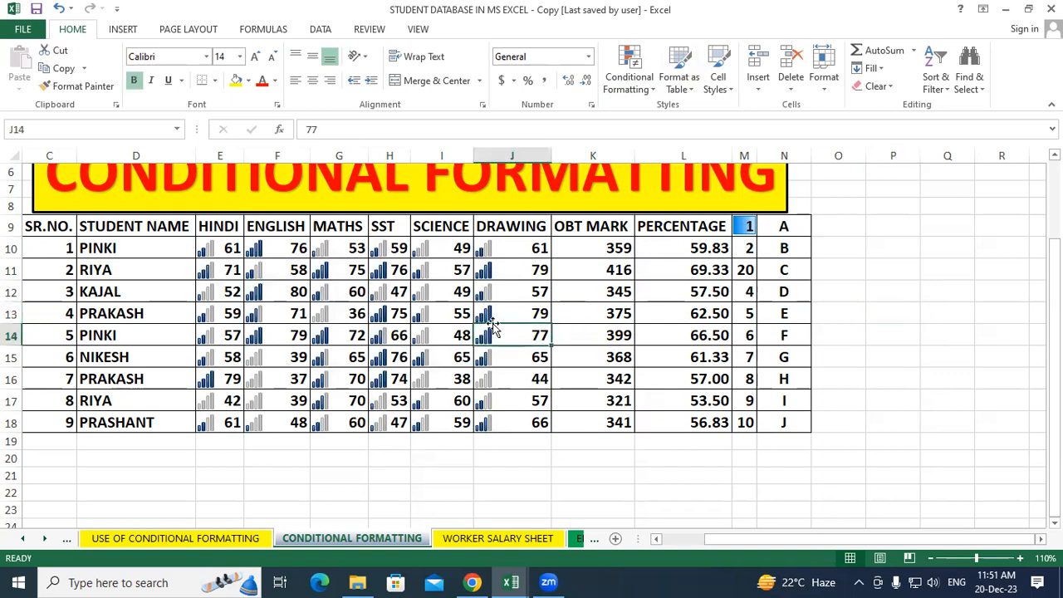
click(629, 378)
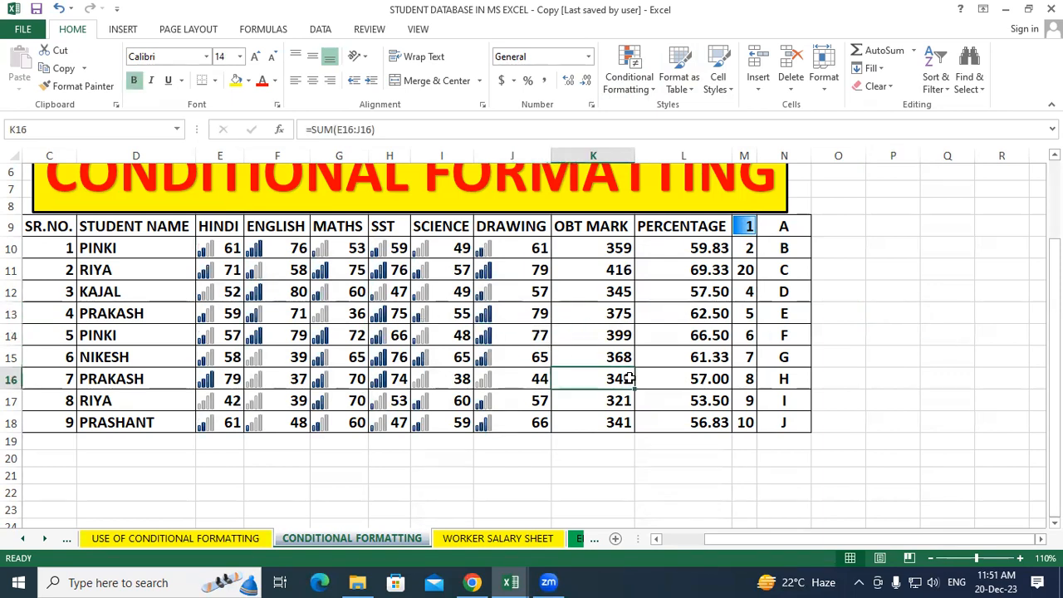
click(524, 313)
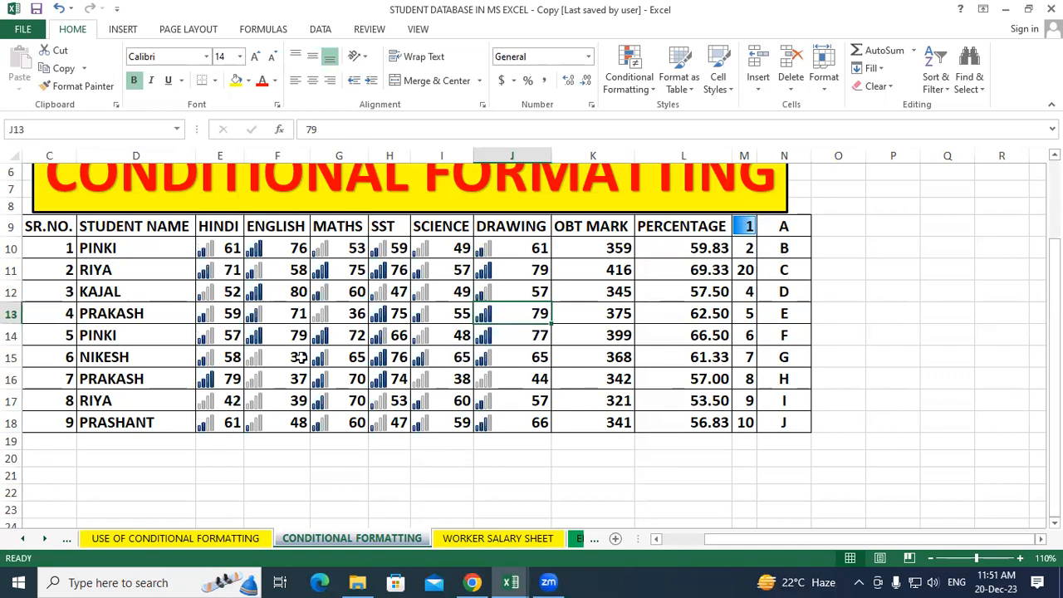
click(282, 379)
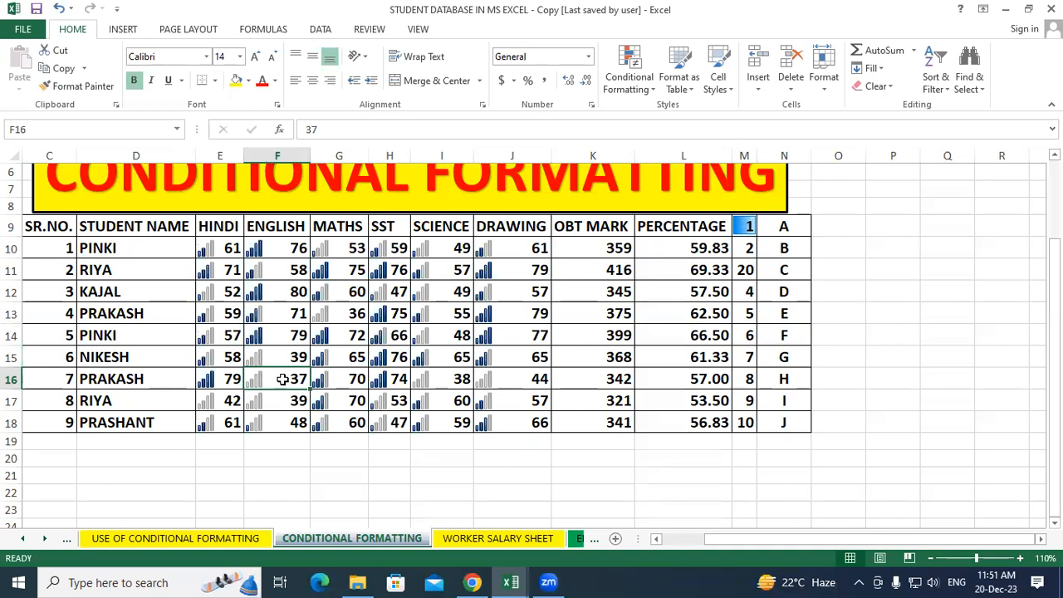